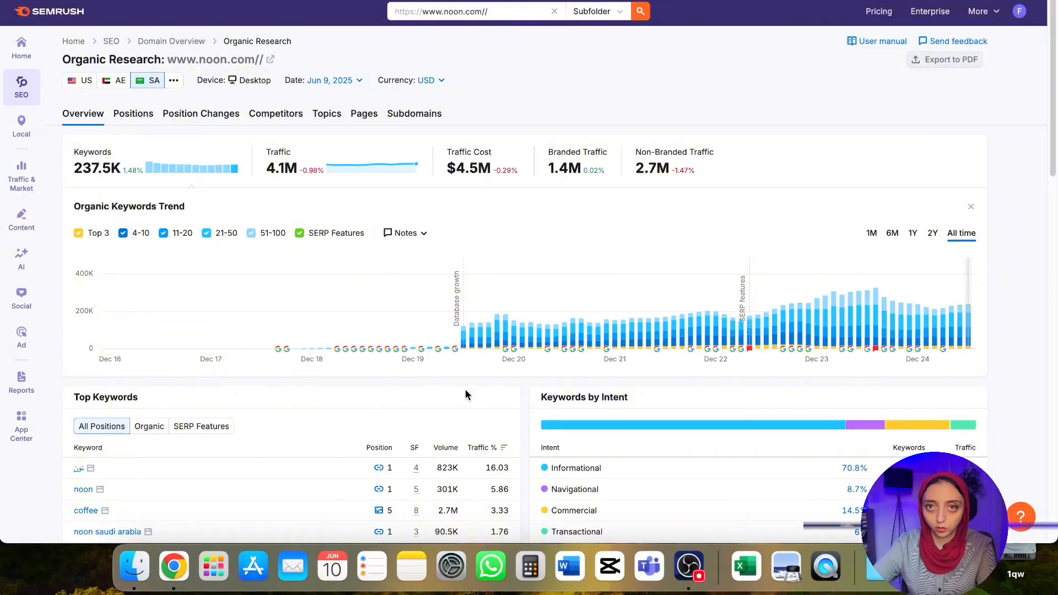
- Compare noon.com's organic keywords trend over the 1M, 2Y and All time ranges
scroll(477, 375, "down", 2)
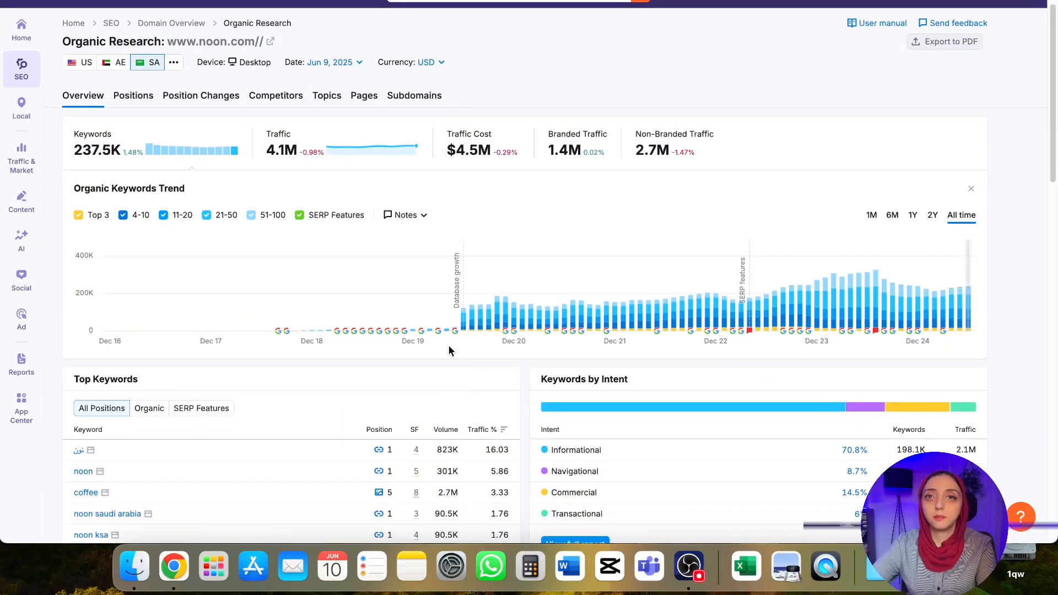
scroll(449, 347, "down", 2)
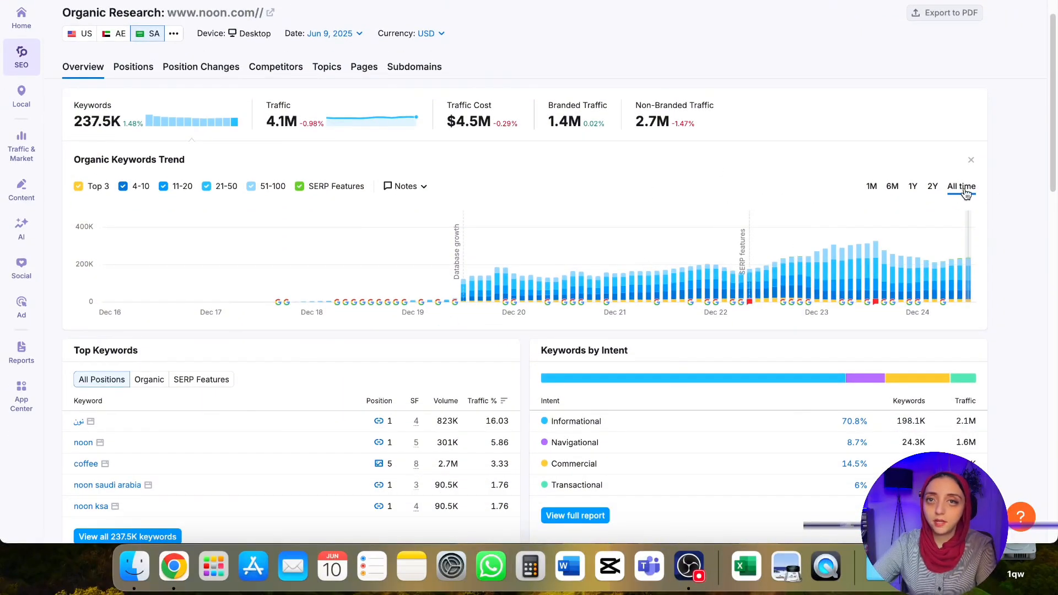
left_click(870, 189)
left_click(893, 187)
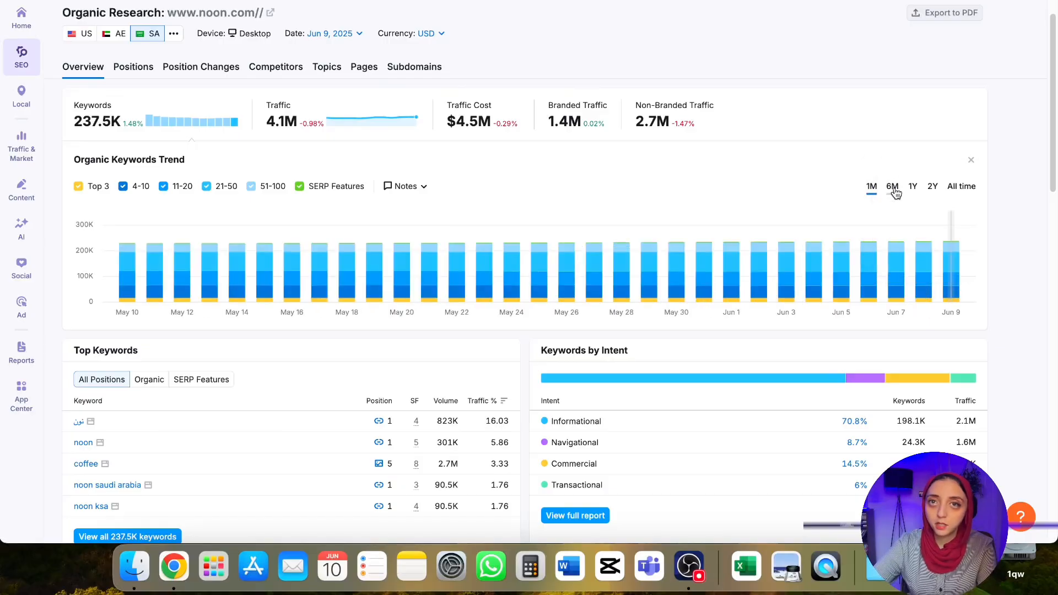
left_click(912, 188)
left_click(934, 189)
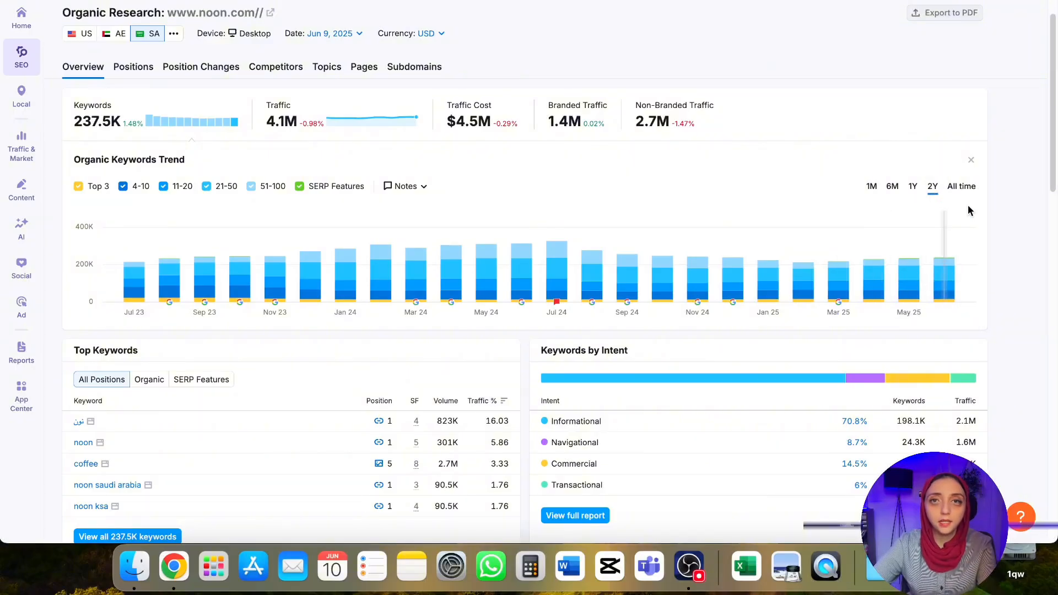
left_click(969, 189)
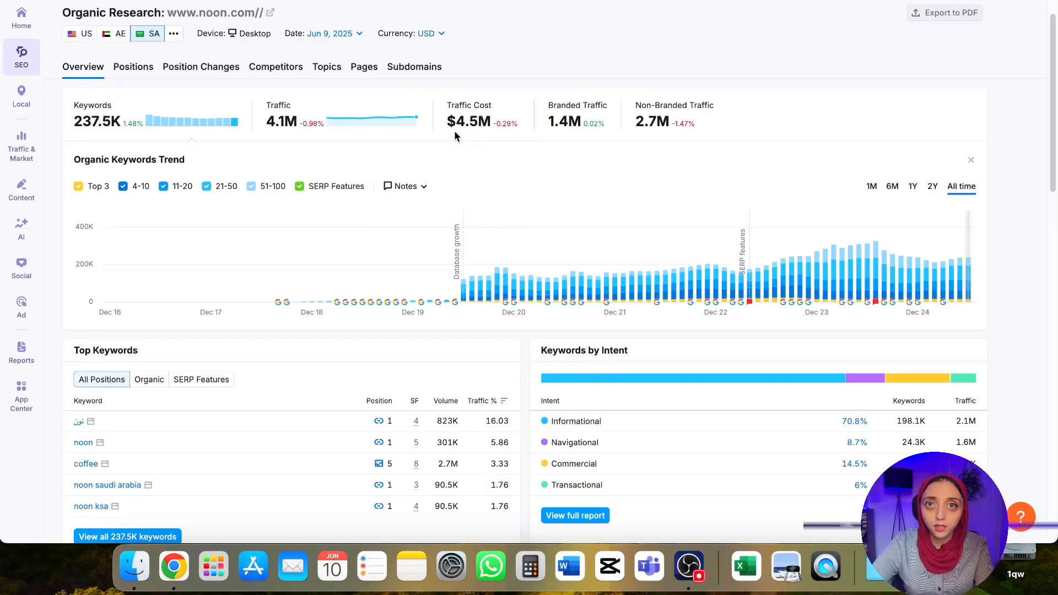
- Examine the traffic, branded traffic and non-branded traffic metrics in the organic research overview
mouse_move(292, 112)
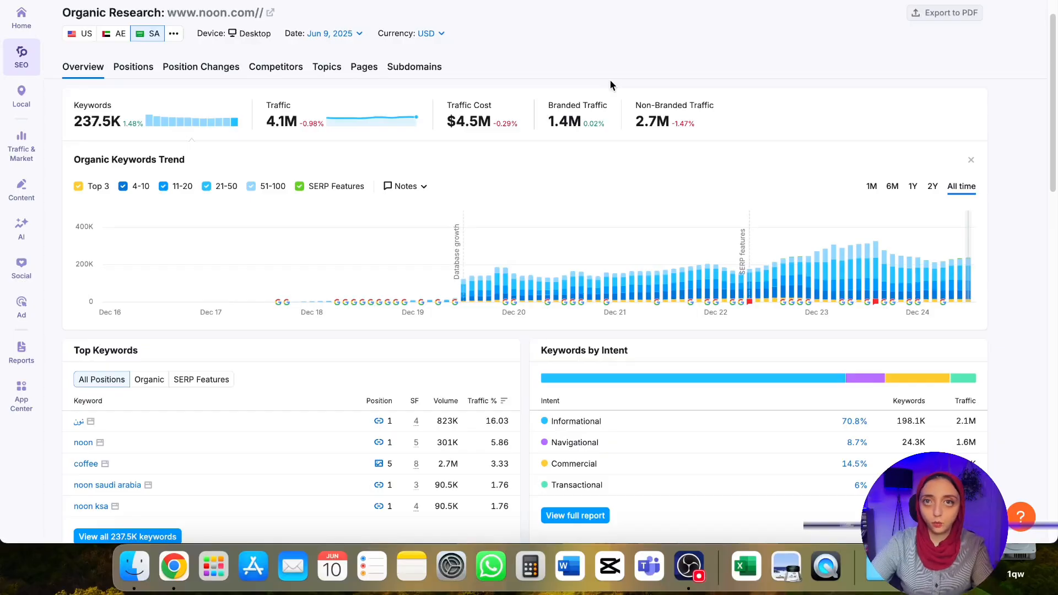
scroll(610, 85, "down", 1)
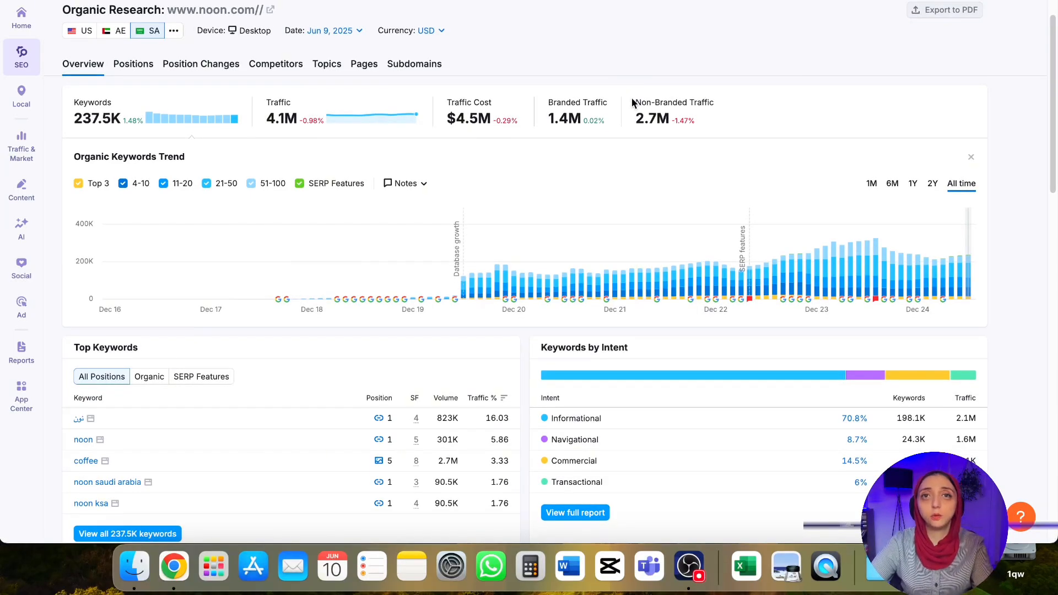
triple_click(752, 104)
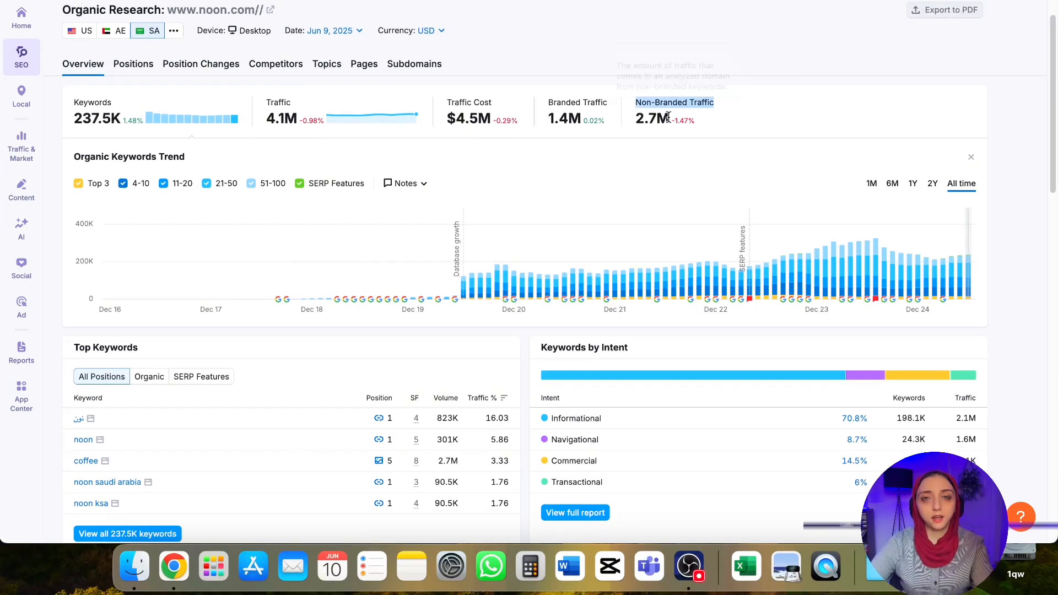
left_click(642, 127)
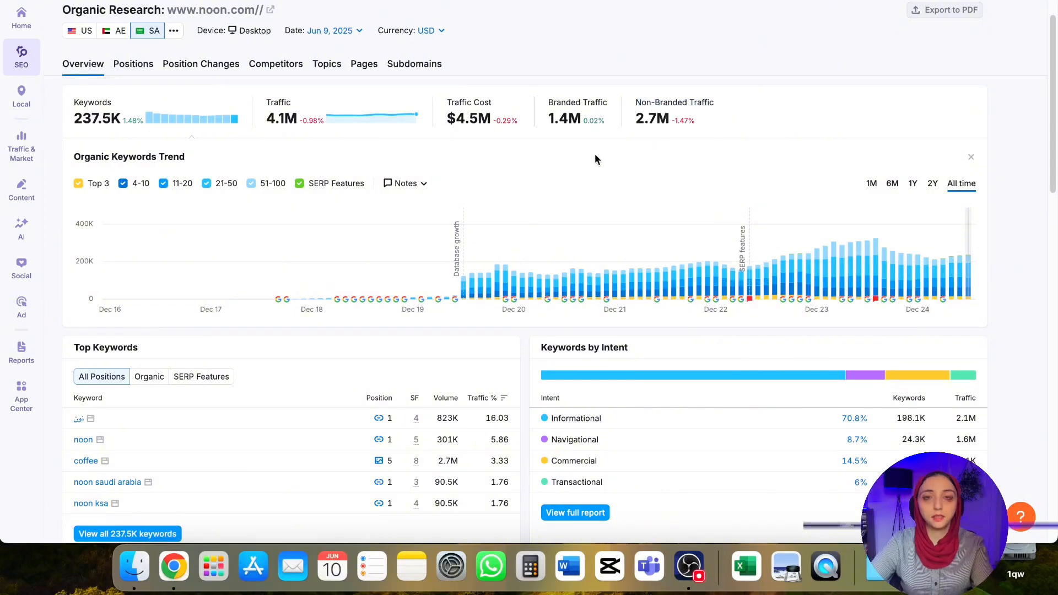
scroll(584, 167, "down", 1)
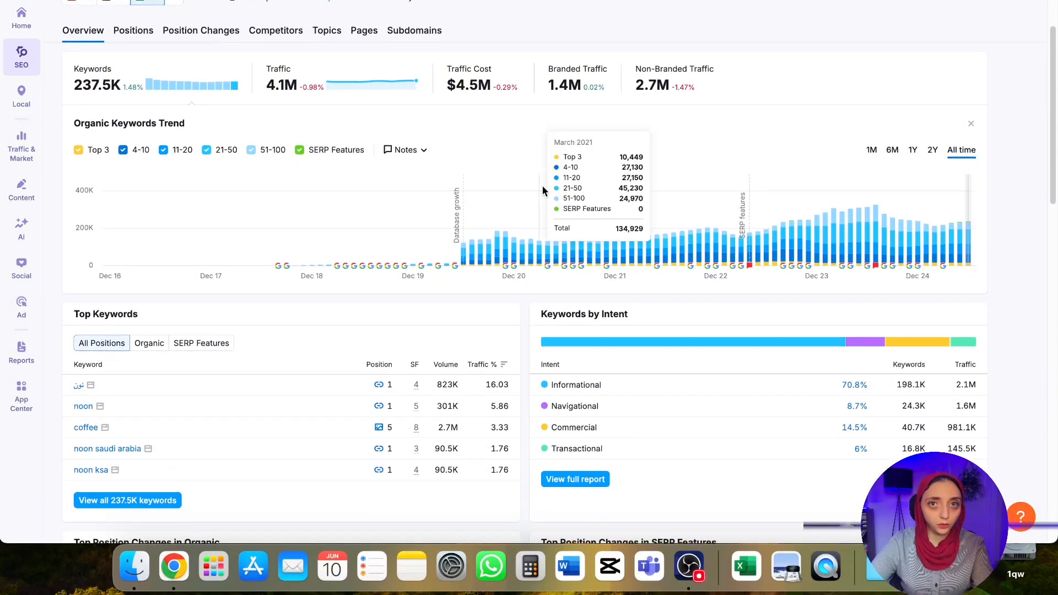
scroll(541, 184, "up", 3)
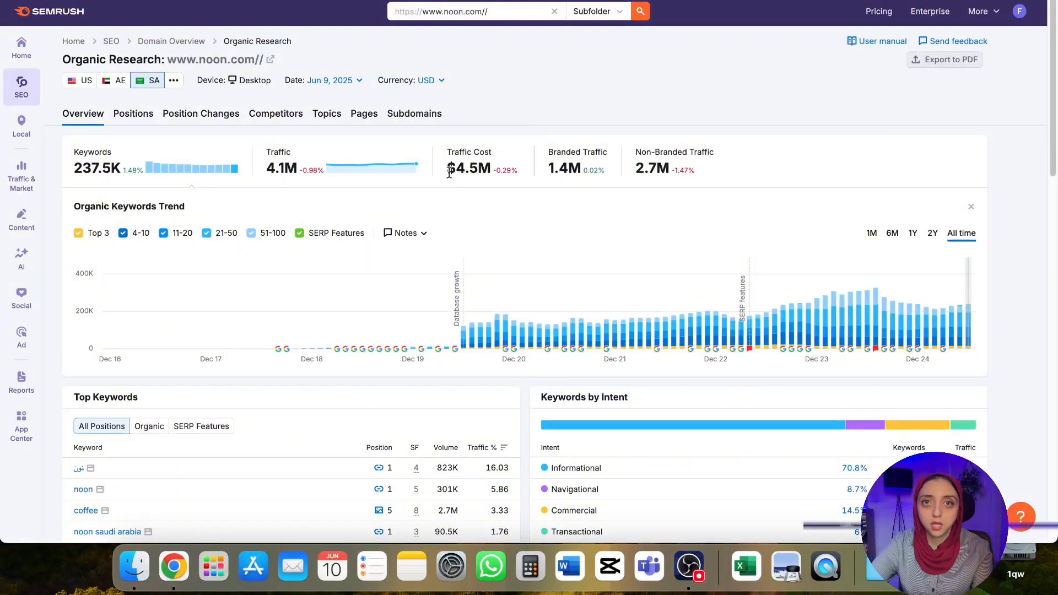
- Examine the Traffic Cost metric for noon.com's organic traffic in Saudi Arabia
left_click_drag(449, 173, 474, 172)
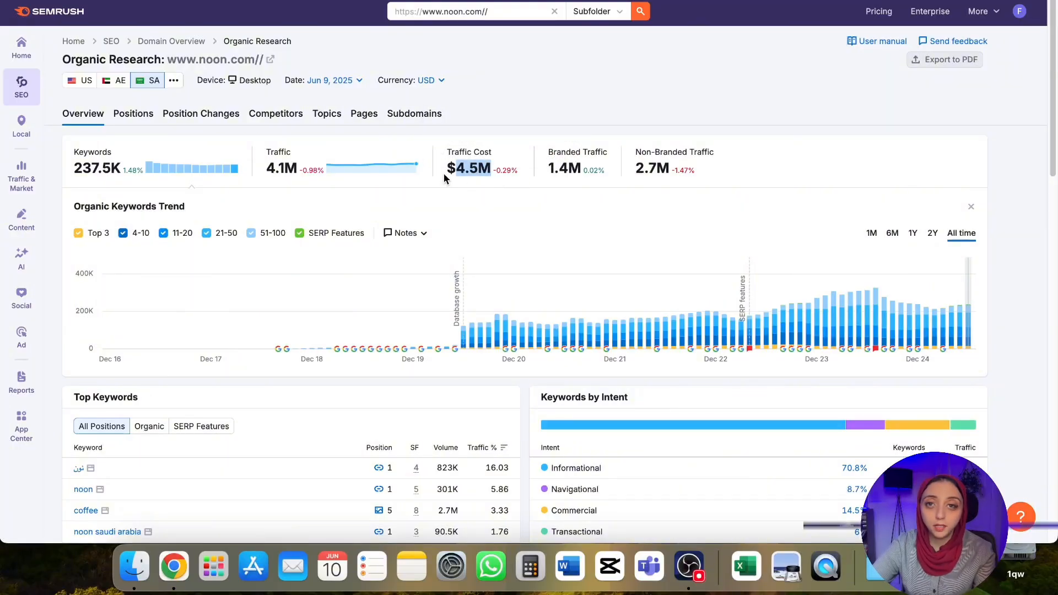
left_click(469, 183)
left_click_drag(458, 171, 490, 170)
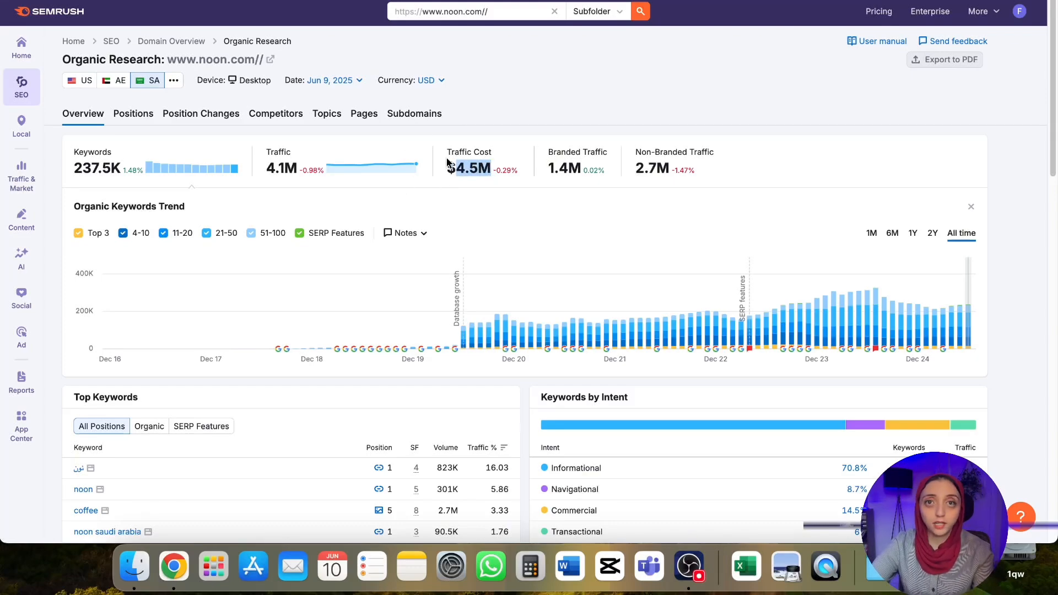
left_click_drag(467, 183, 446, 169)
left_click(463, 206)
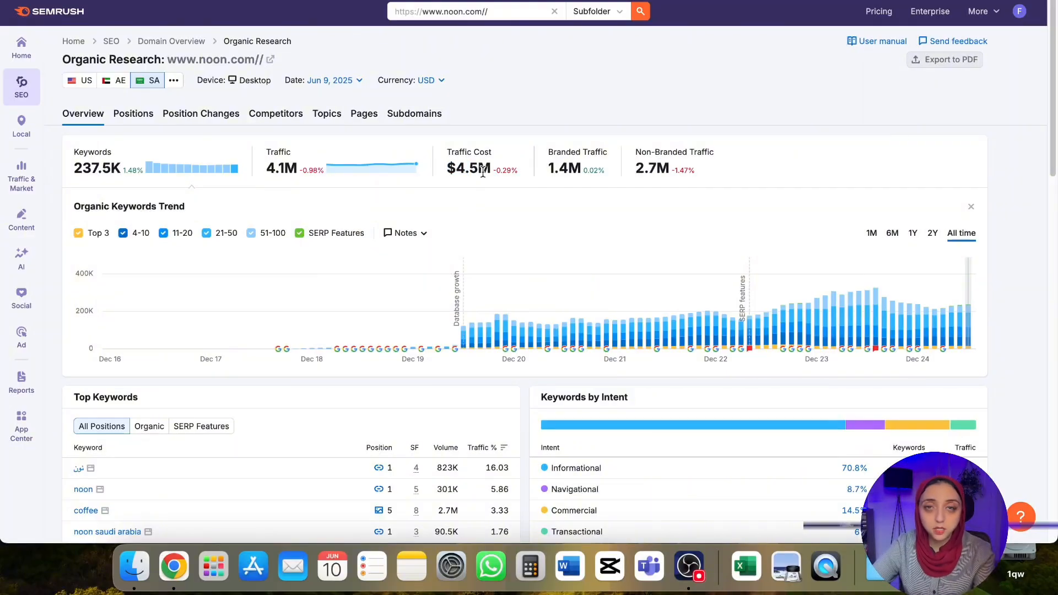
mouse_move(456, 163)
left_mouse_down()
mouse_move(475, 166)
mouse_move(450, 174)
mouse_move(468, 174)
left_mouse_up()
left_click(468, 193)
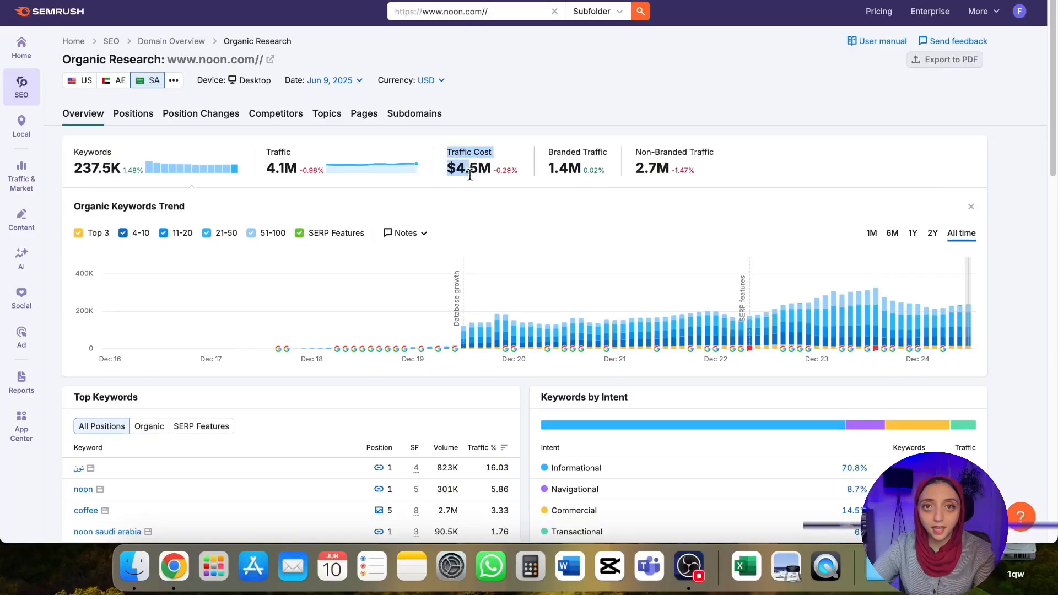
left_click(461, 201)
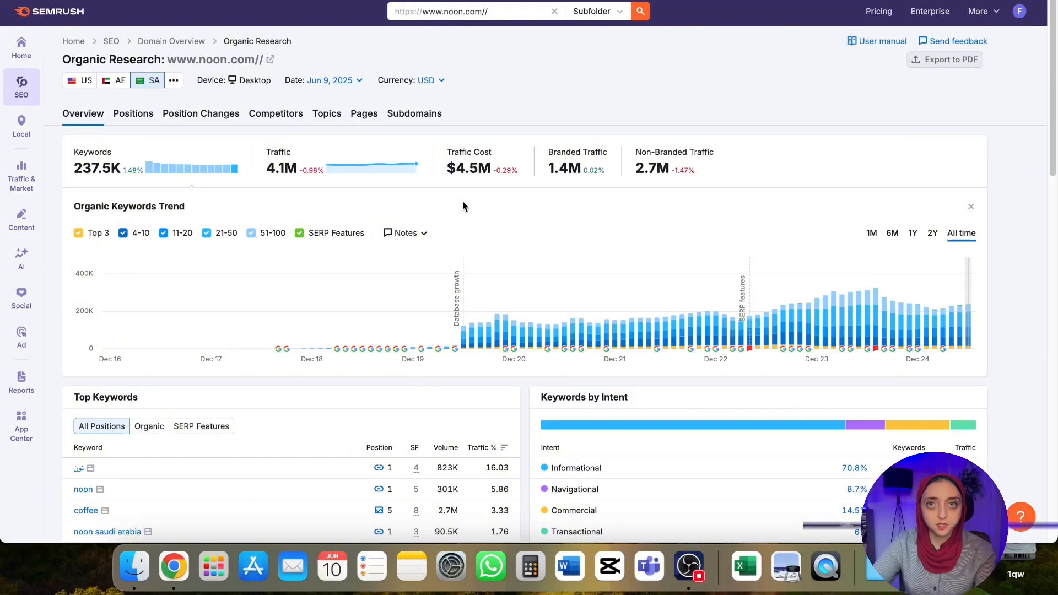
- Open the full list of noon.com's top keywords and select every keyword on the page
scroll(461, 206, "down", 3)
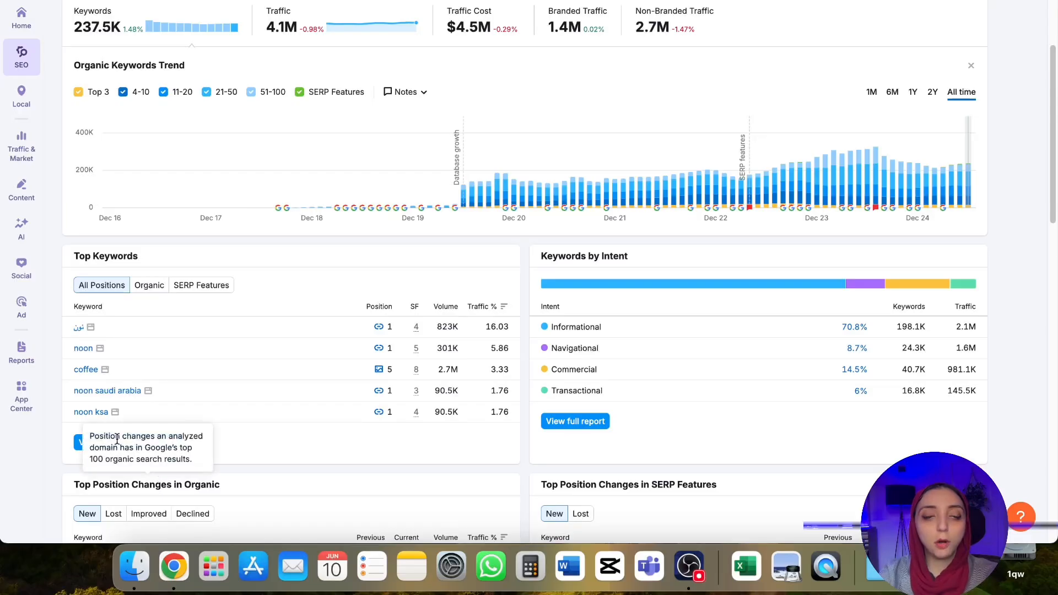
left_click(100, 442)
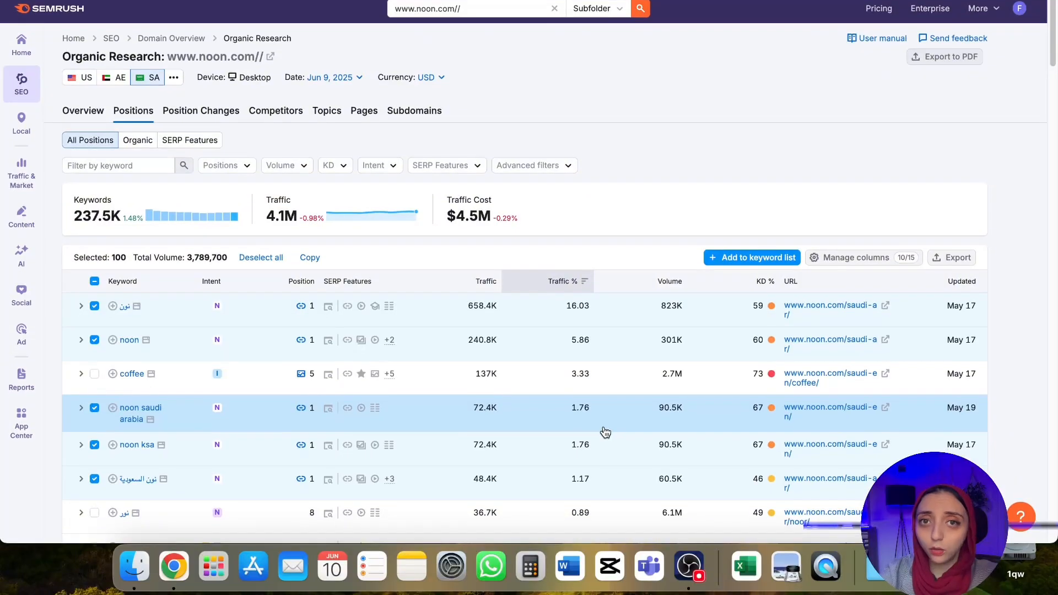
scroll(605, 430, "down", 1)
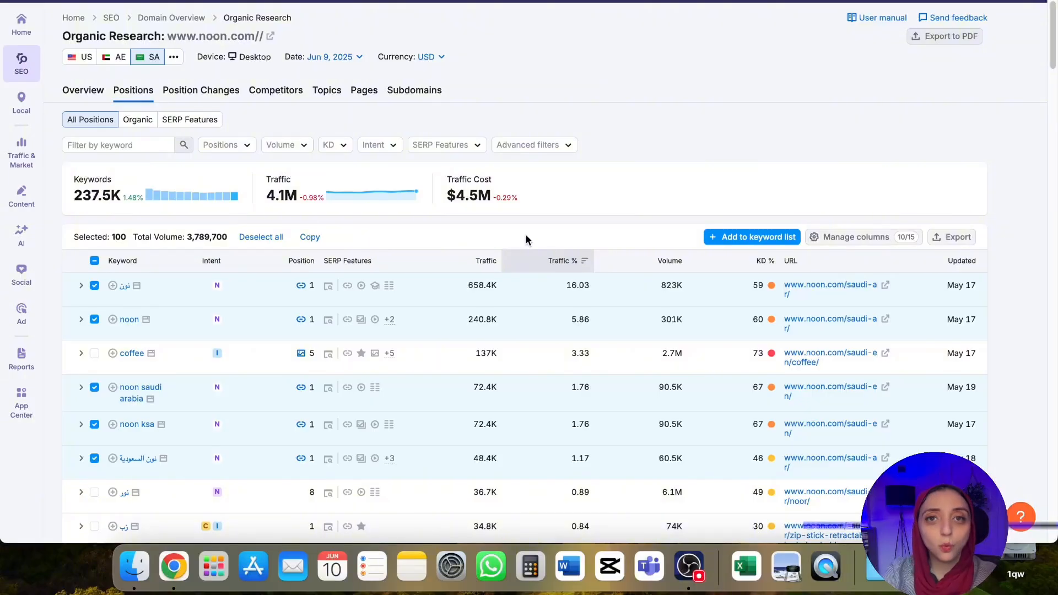
left_click(94, 261)
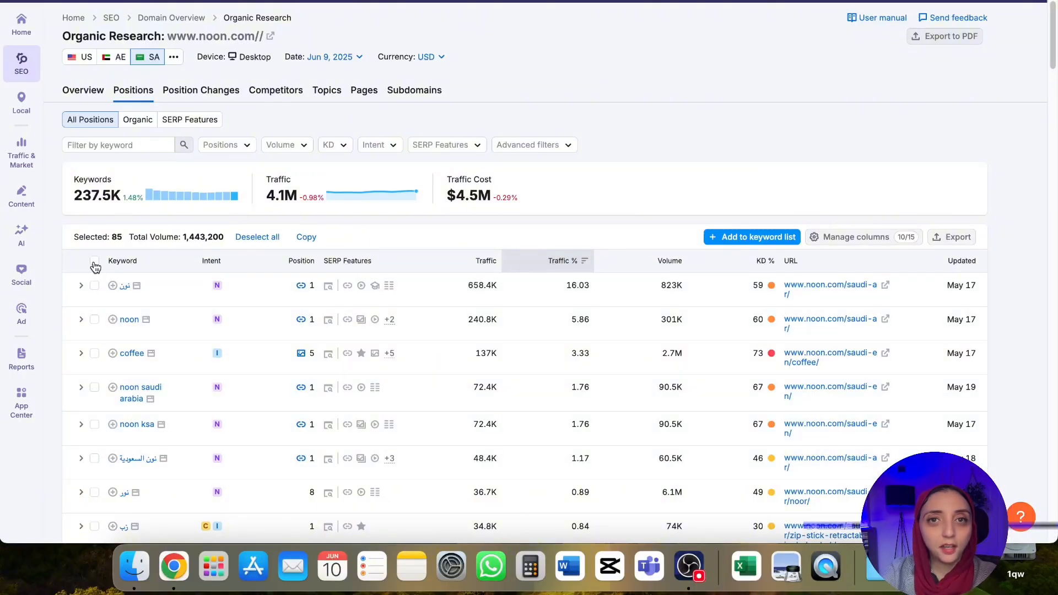
left_click(94, 261)
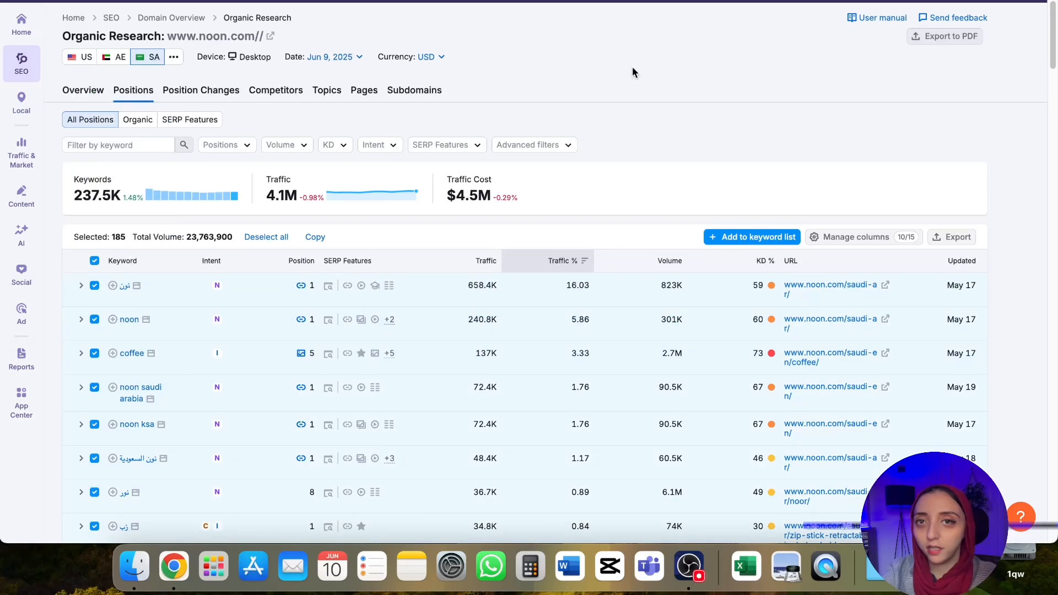
- Export all keyword positions within the limit as an Excel file and save it to the Desktop
left_click(952, 237)
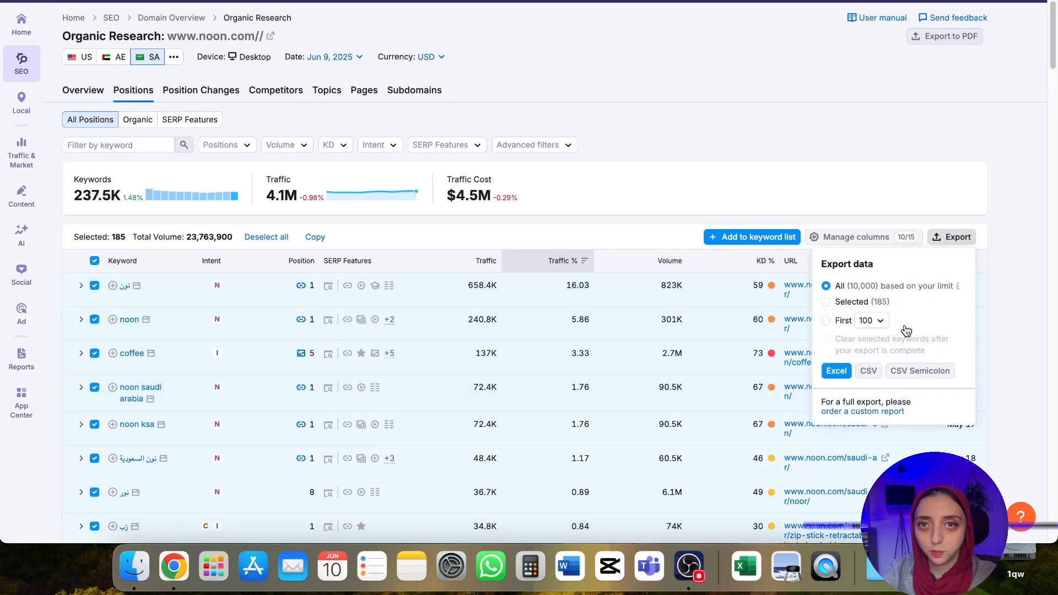
left_click(843, 373)
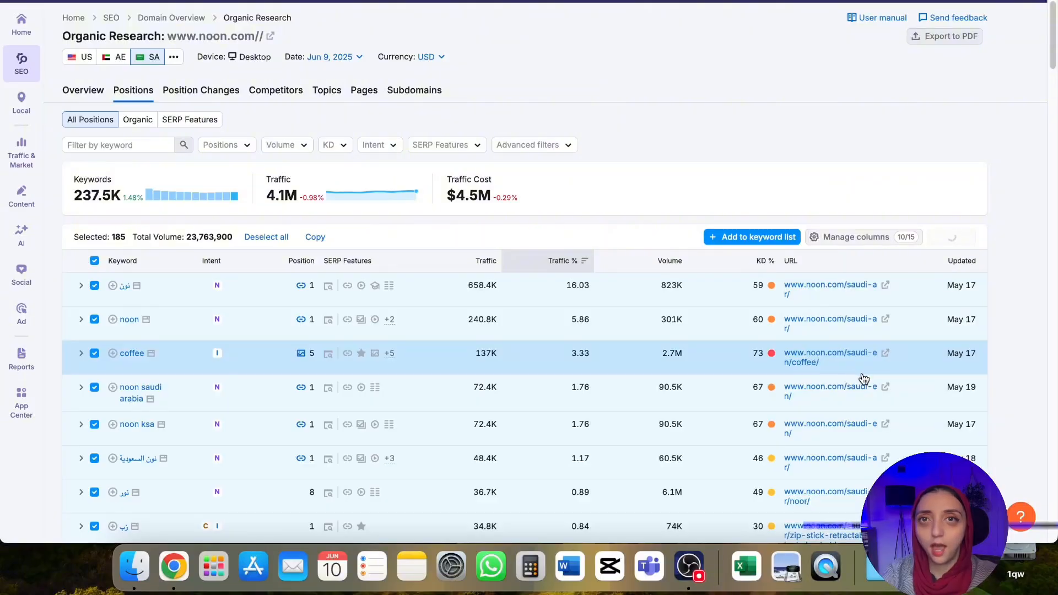
right_click(862, 378)
left_click(1019, 159)
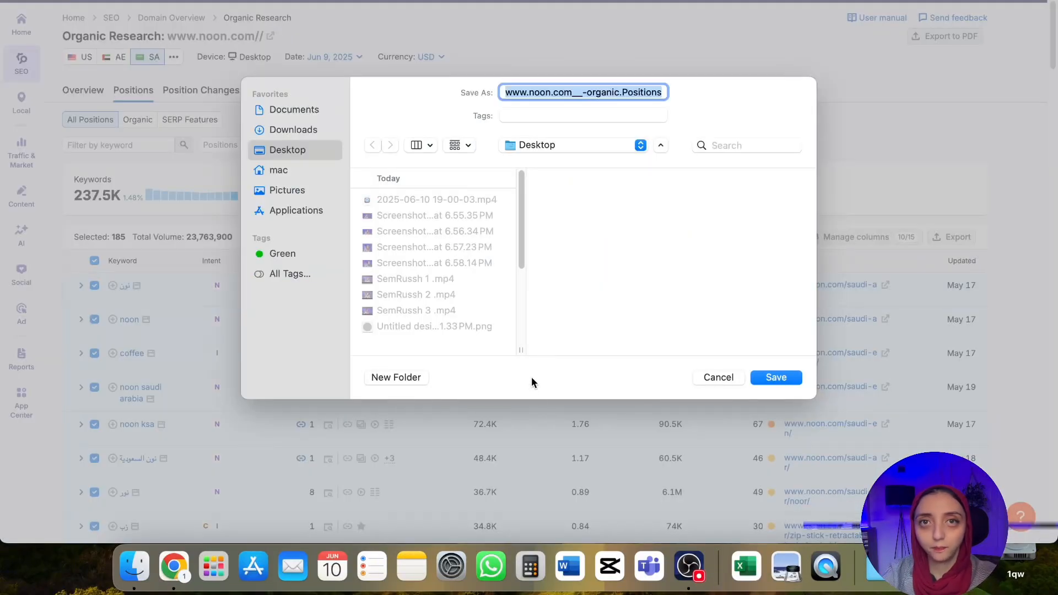
left_click(787, 377)
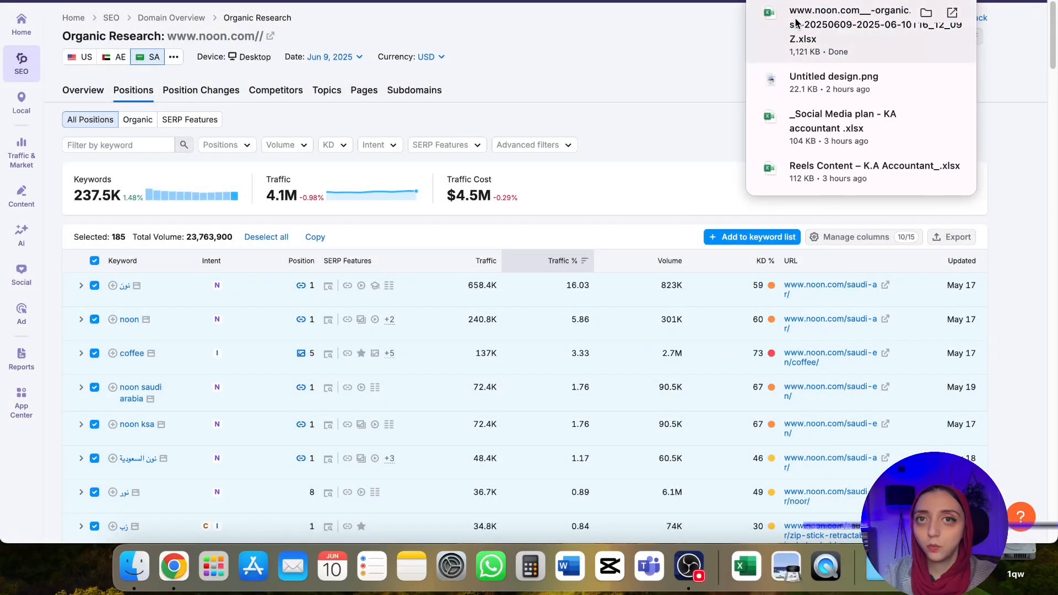
- Open the exported positions workbook in Excel, enlarge its window and add filters to the header row
left_click(756, 591)
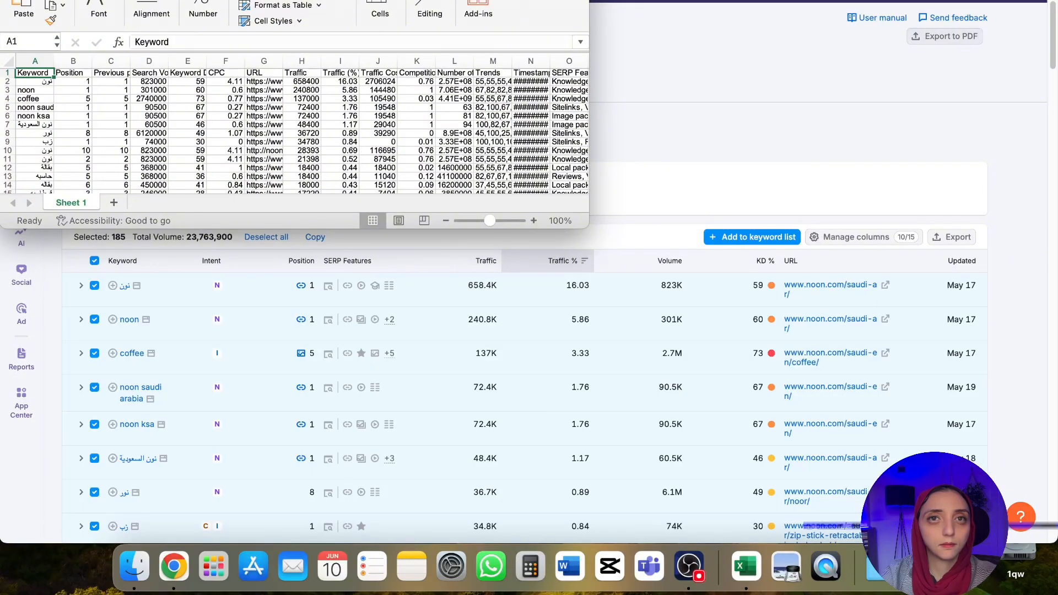
left_click(39, 1)
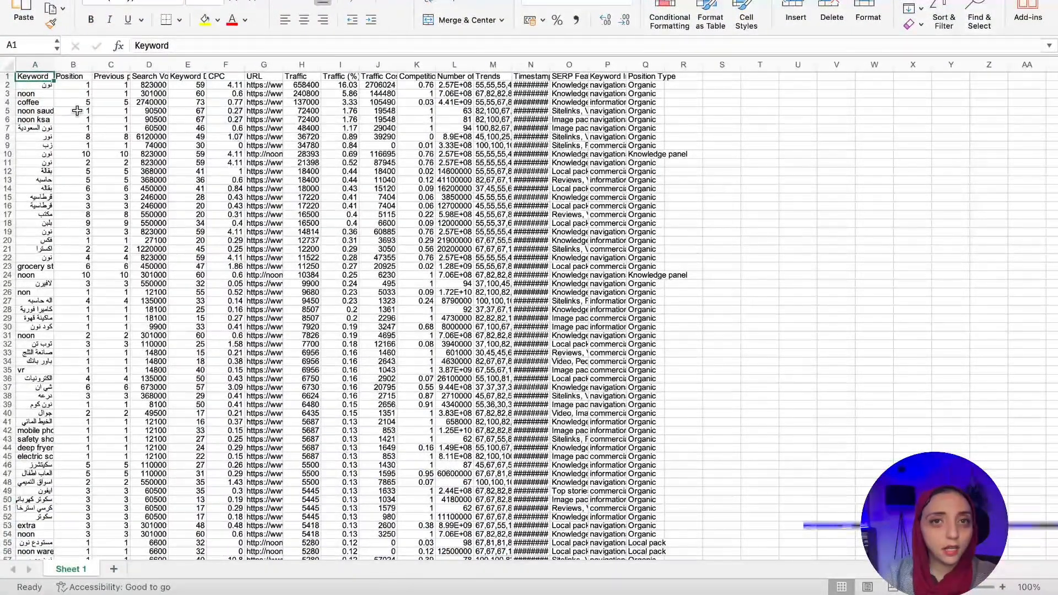
left_click_drag(34, 65, 654, 130)
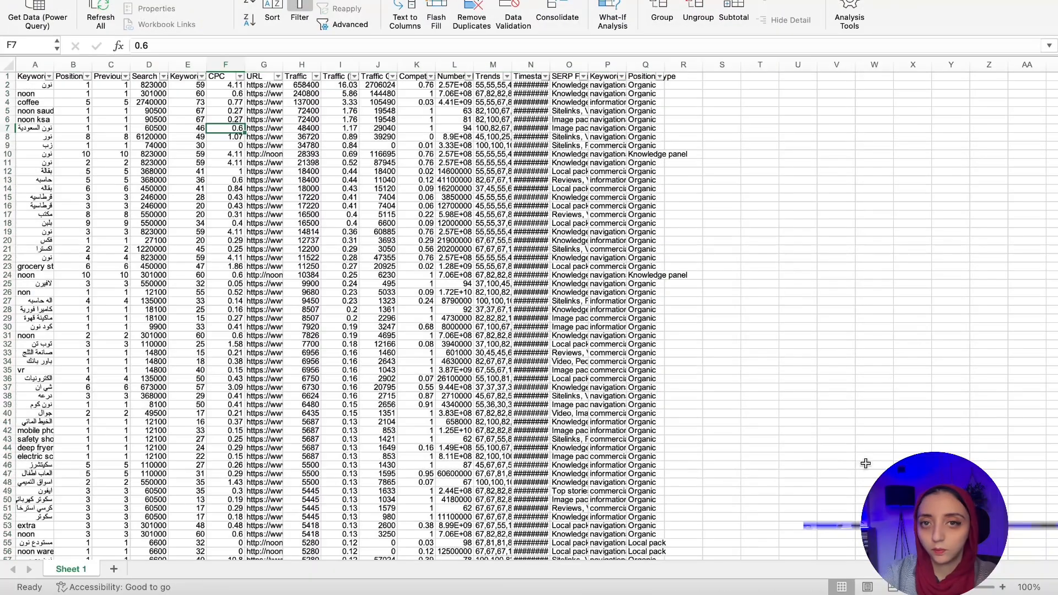
- Zoom the sheet to 173% and make header row 1 several times taller
left_click(973, 588)
left_click_drag(971, 590, 966, 589)
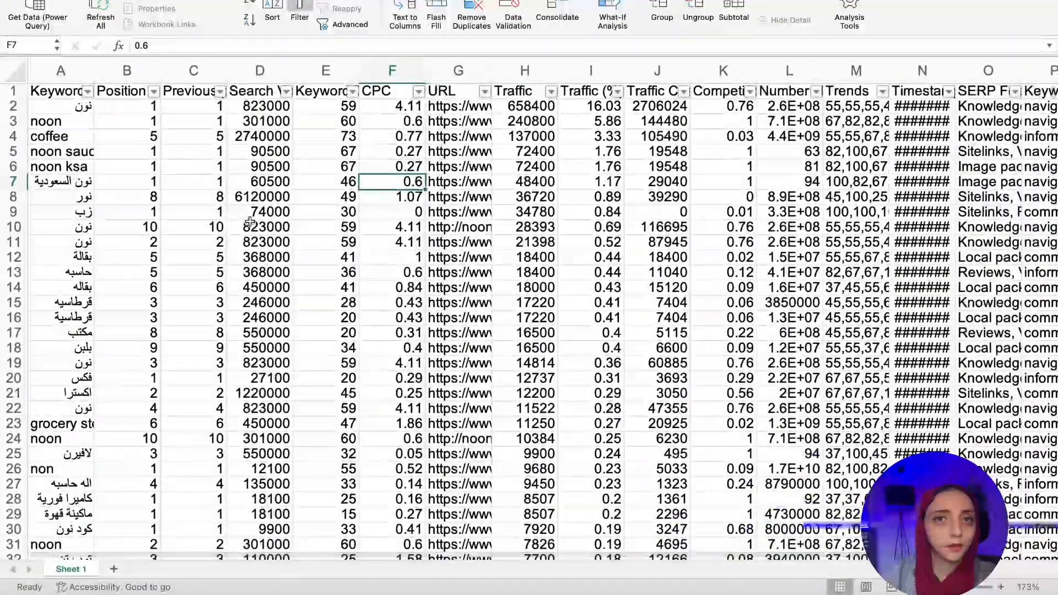
left_click(140, 118)
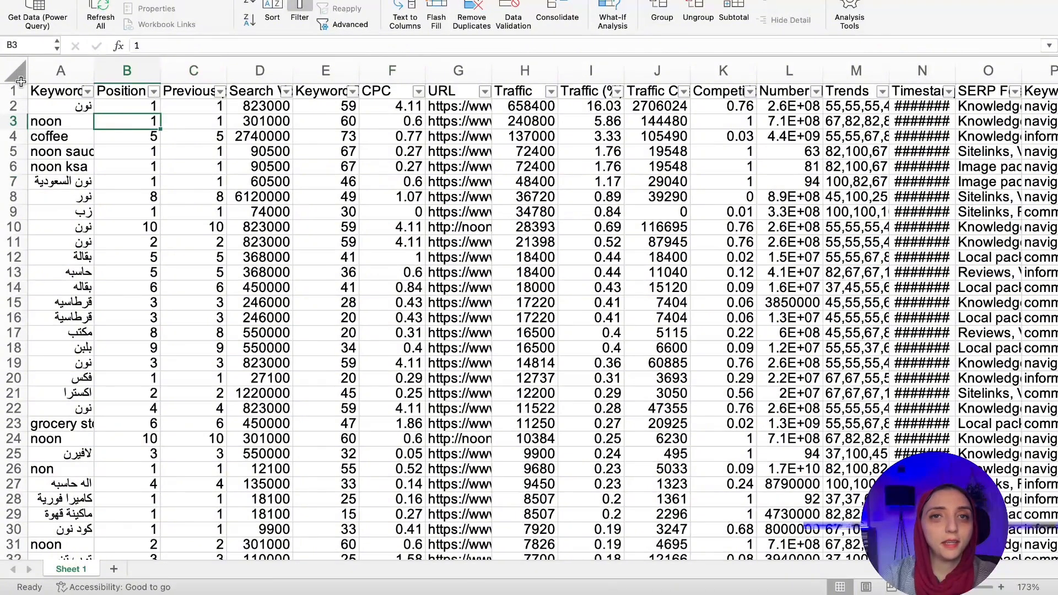
left_click_drag(14, 98, 13, 209)
left_click(15, 146)
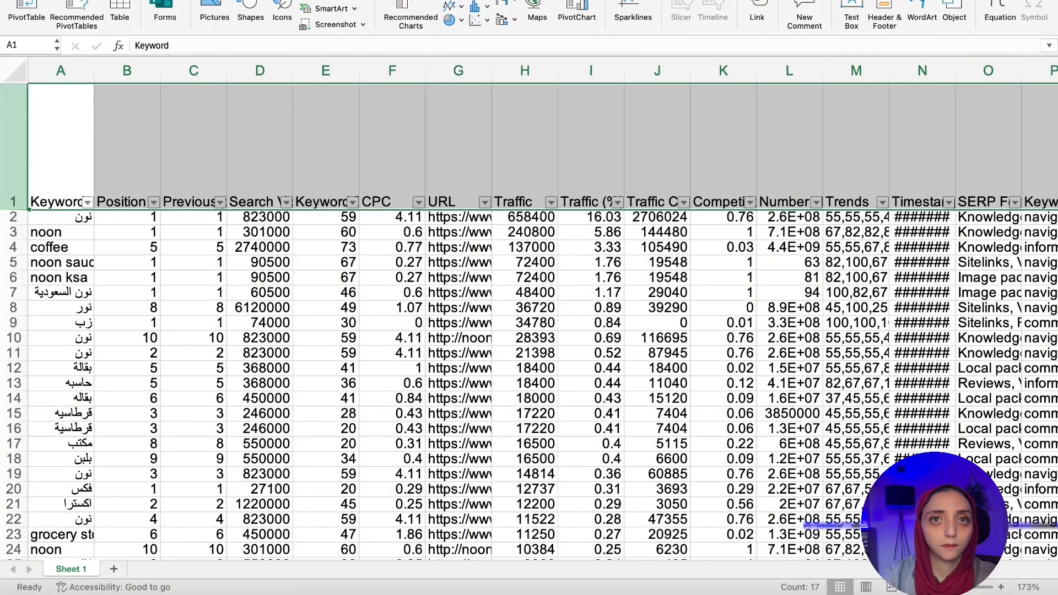
- Centre the header row's text horizontally and vertically and wrap it within the cells
left_click(24, 0)
left_click(304, 20)
left_click(301, 2)
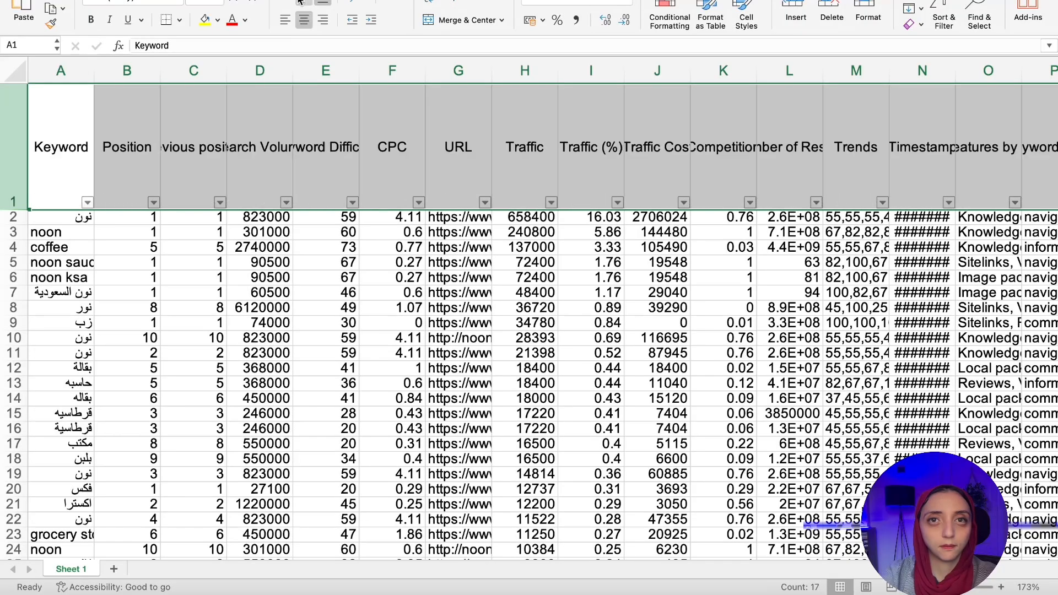
left_click(437, 2)
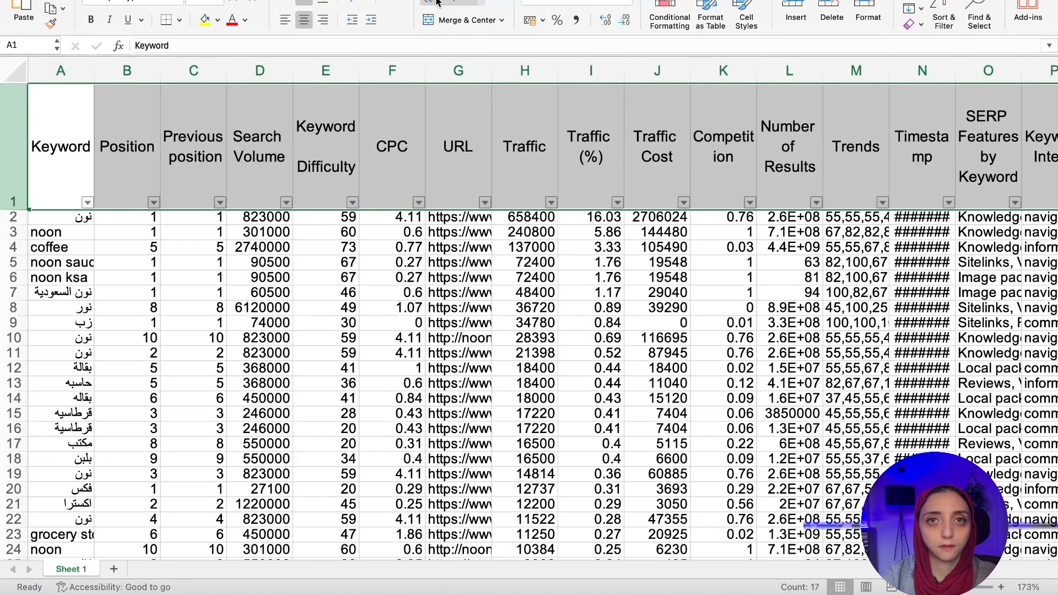
left_click(395, 147)
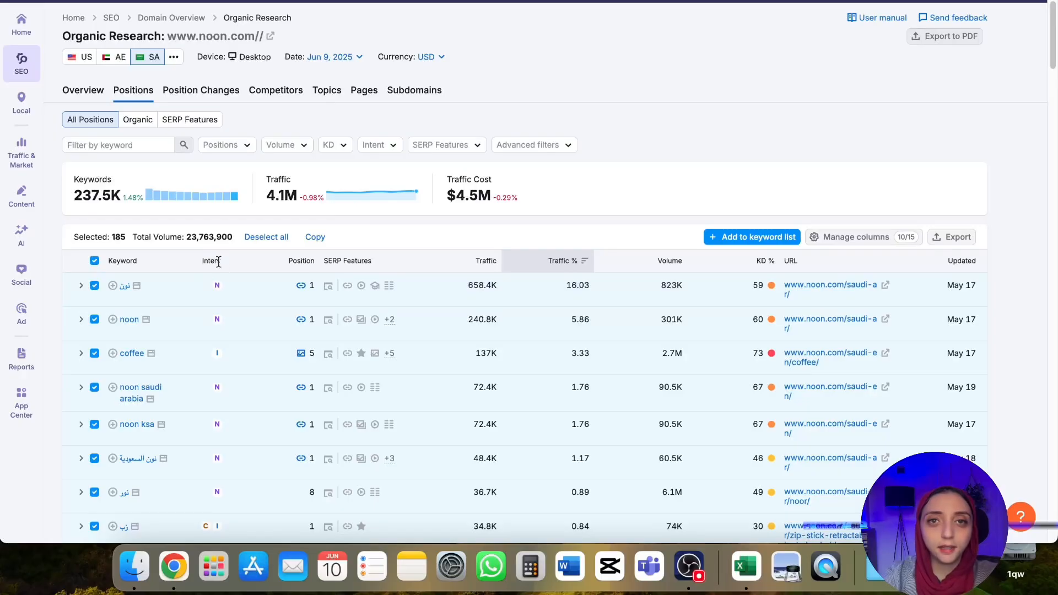
- Read the definitions of the N and I labels in the Intent column of the positions table
mouse_move(219, 262)
scroll(219, 270, "down", 1)
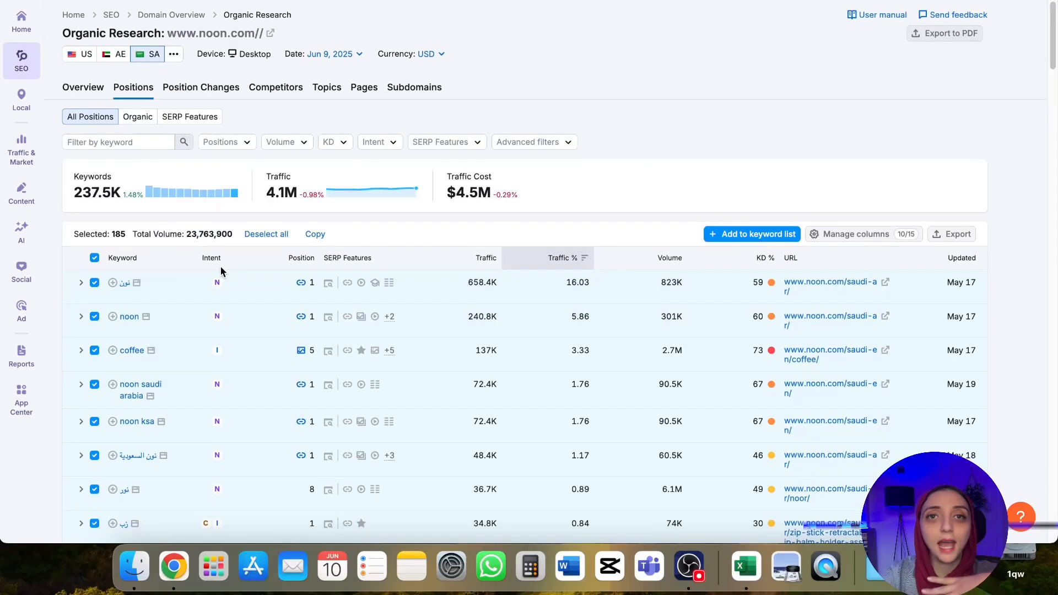
mouse_move(217, 283)
scroll(255, 299, "down", 3)
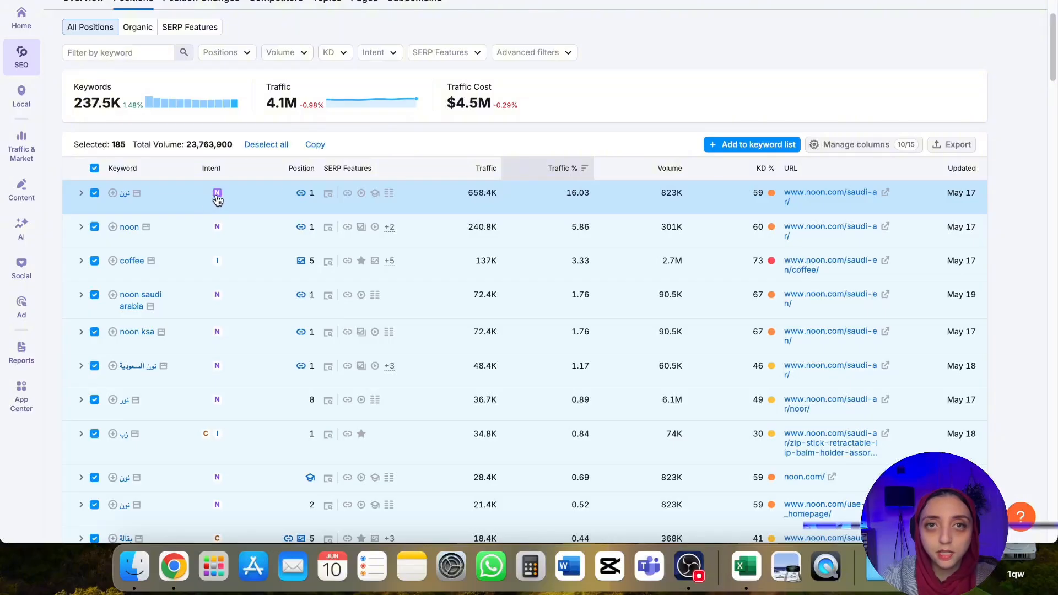
mouse_move(218, 198)
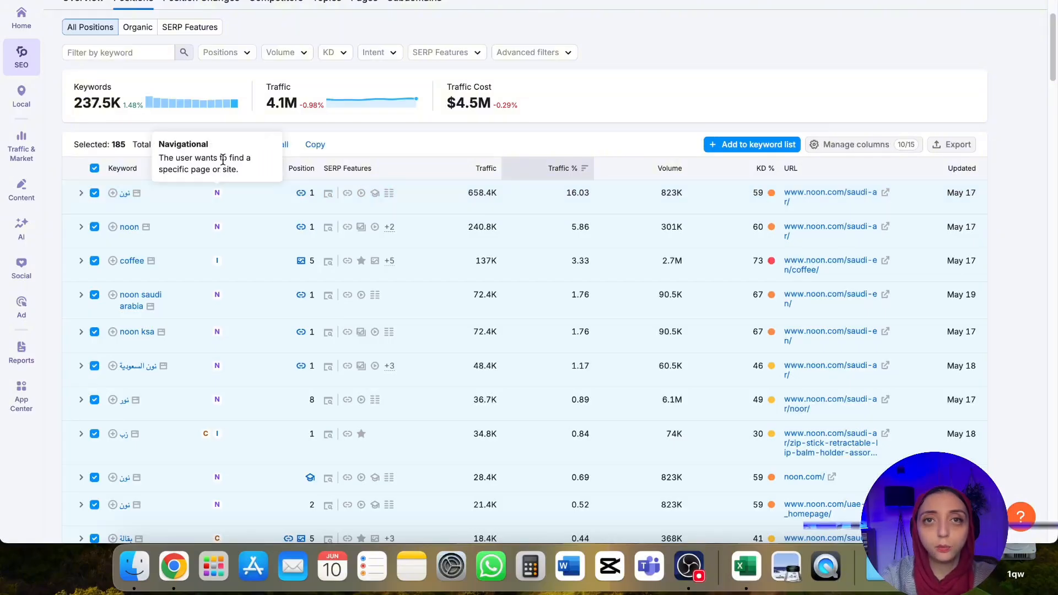
left_click_drag(222, 158, 234, 172)
left_click(246, 171)
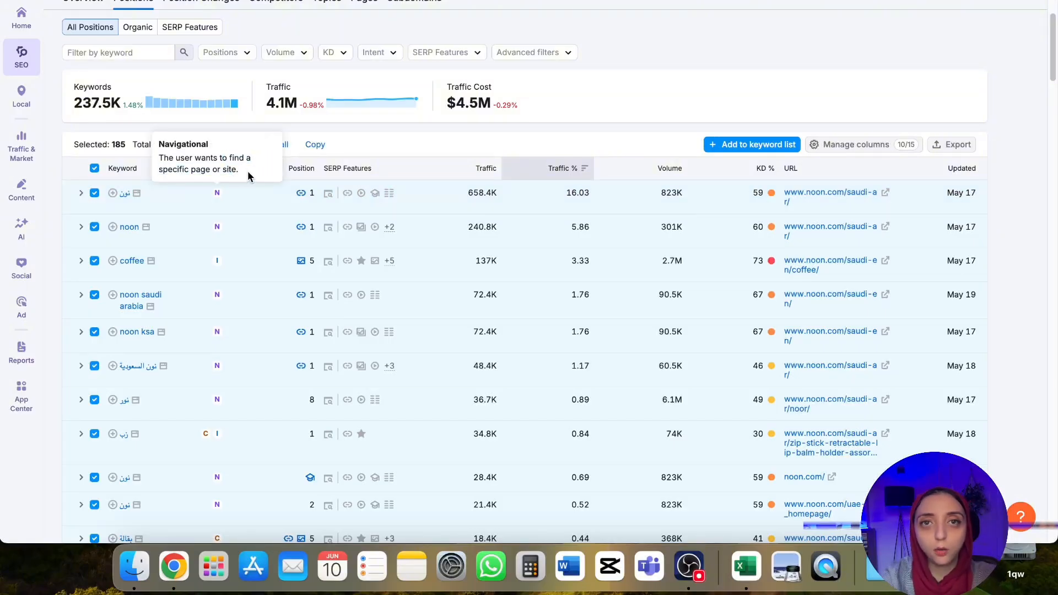
scroll(231, 260, "down", 1)
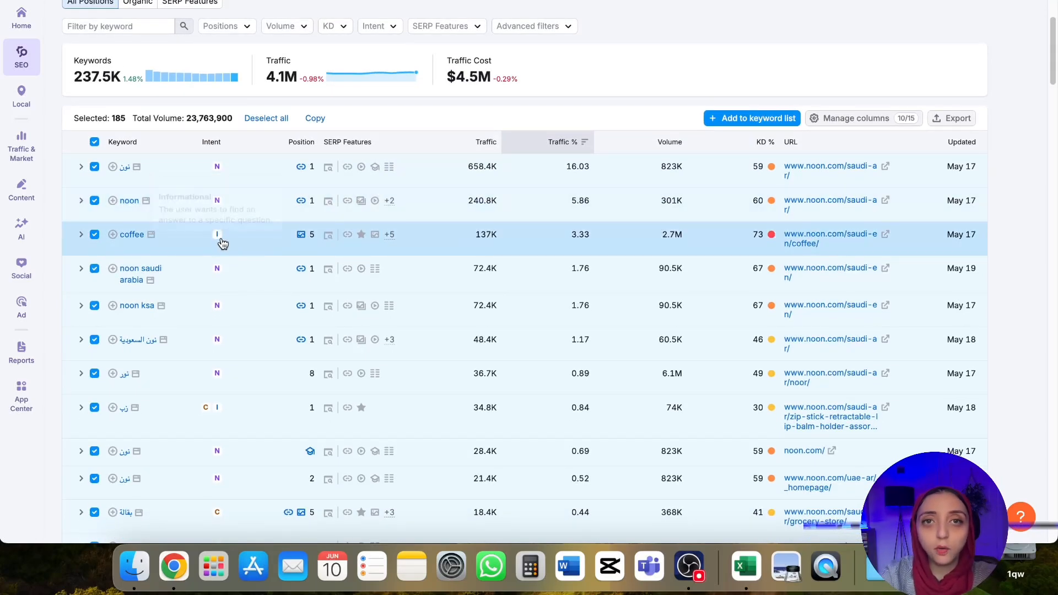
mouse_move(219, 240)
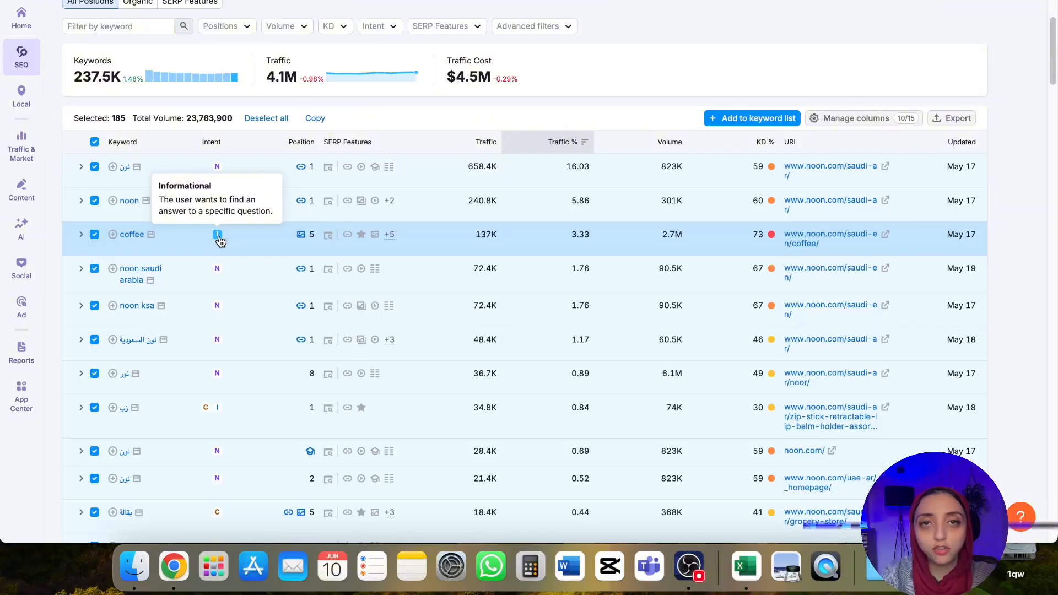
- Read the definitions of the C and T intent labels on keywords further down the positions table
scroll(219, 240, "down", 15)
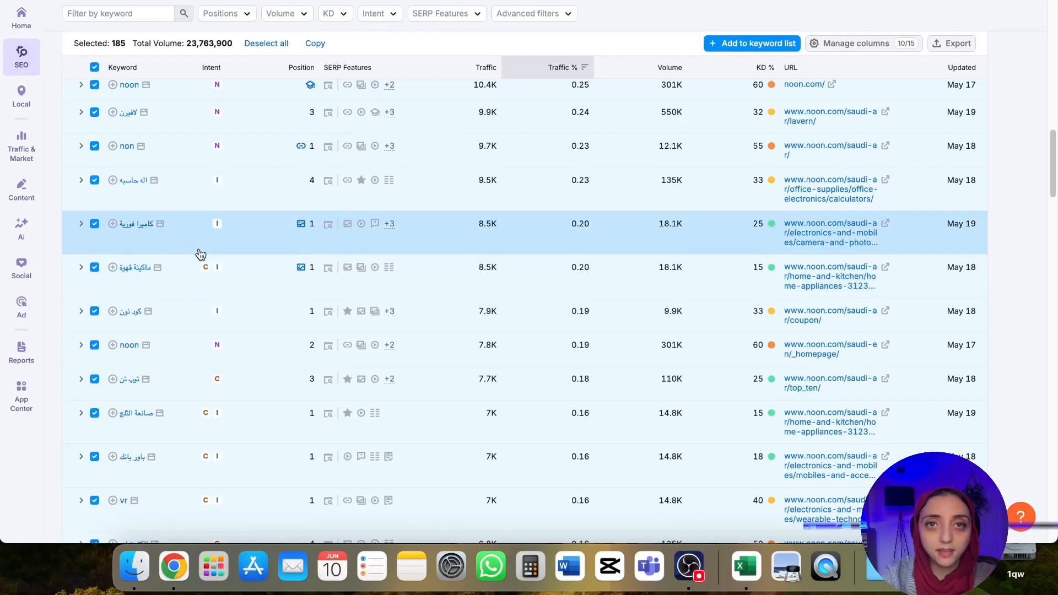
mouse_move(207, 266)
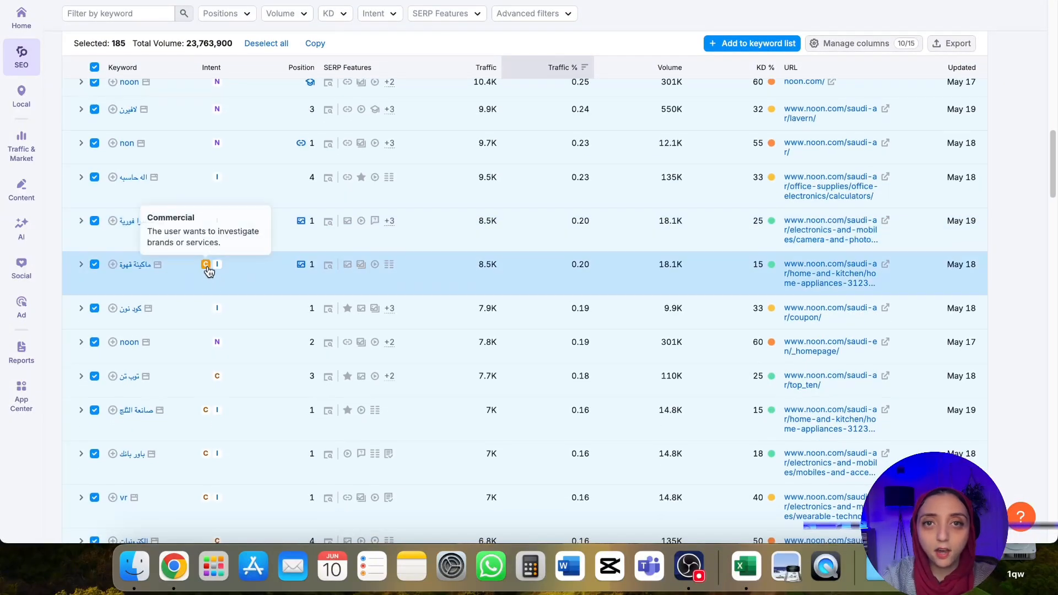
double_click(162, 214)
left_click(197, 227)
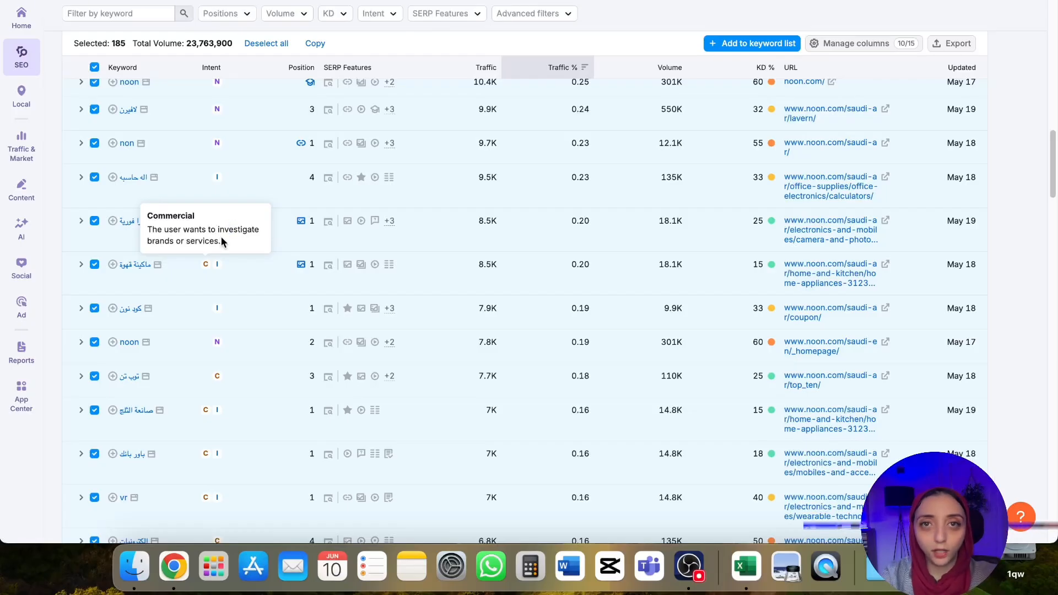
scroll(221, 241, "down", 12)
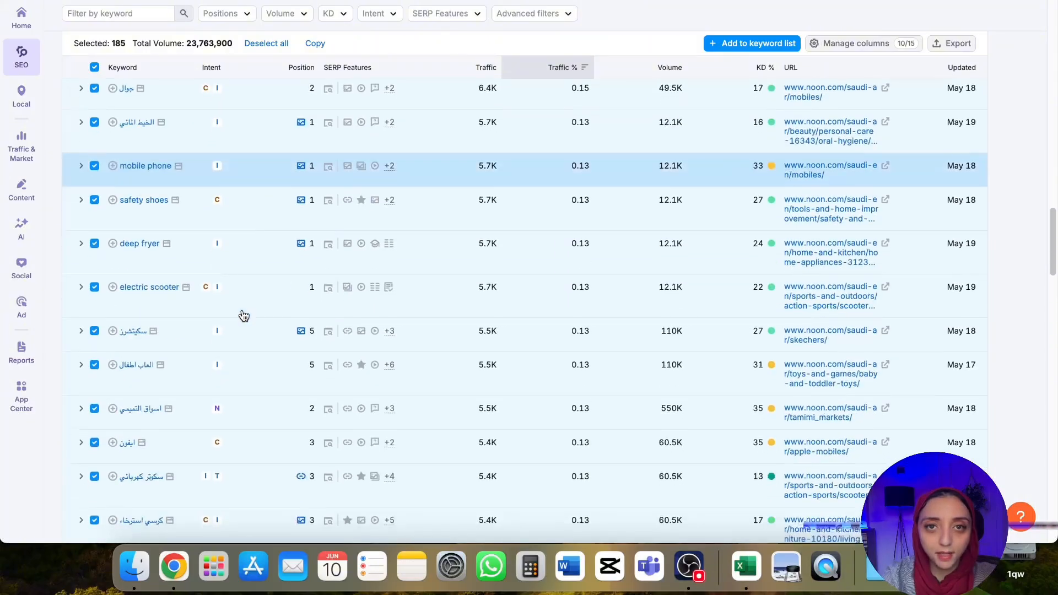
scroll(243, 314, "down", 5)
mouse_move(220, 272)
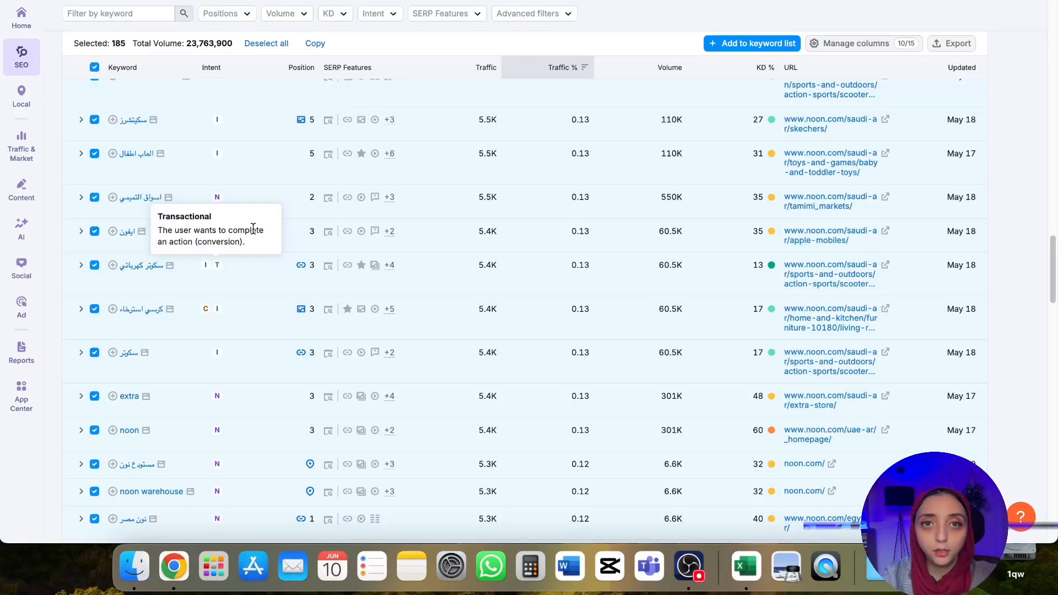
mouse_move(253, 228)
left_mouse_down()
mouse_move(187, 250)
mouse_move(248, 235)
left_mouse_up()
left_click(243, 246)
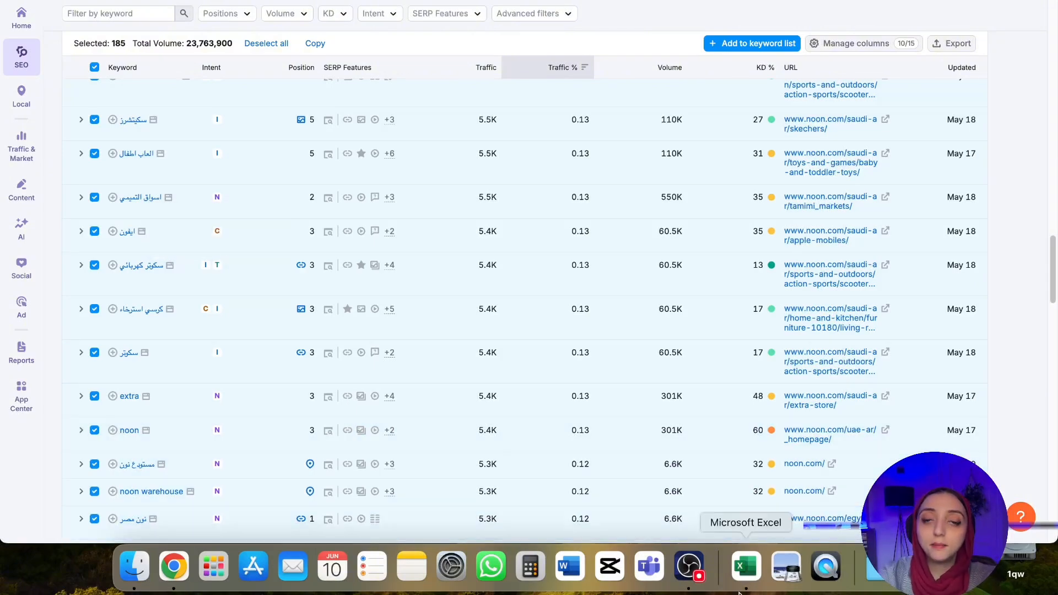
- Switch to the Excel workbook and filter the Keyword Intents column to show only transactional keywords
left_click(745, 566)
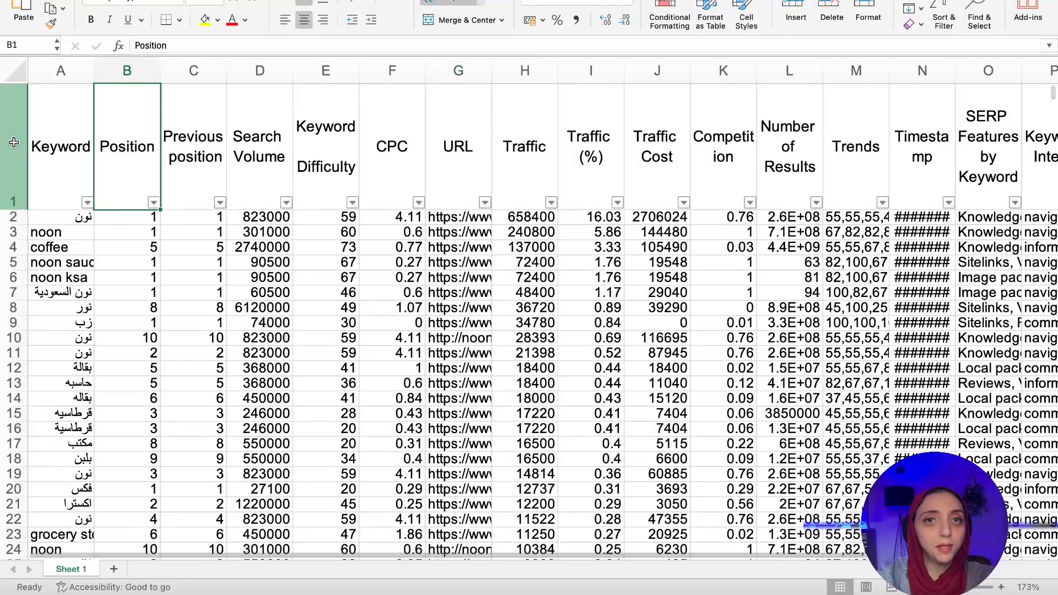
left_click_drag(48, 138, 793, 146)
left_click(837, 124)
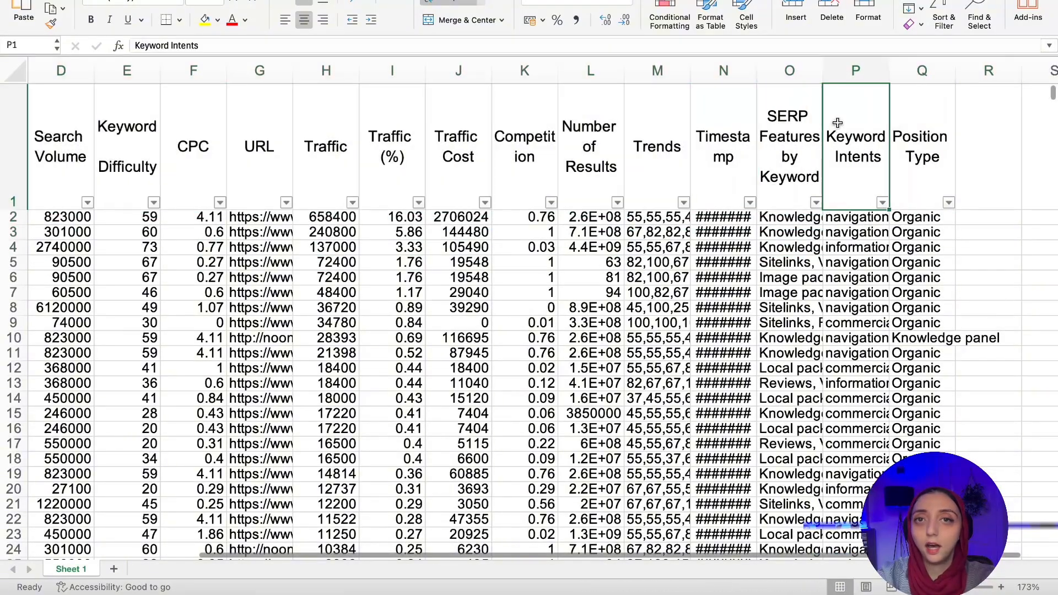
left_click(882, 203)
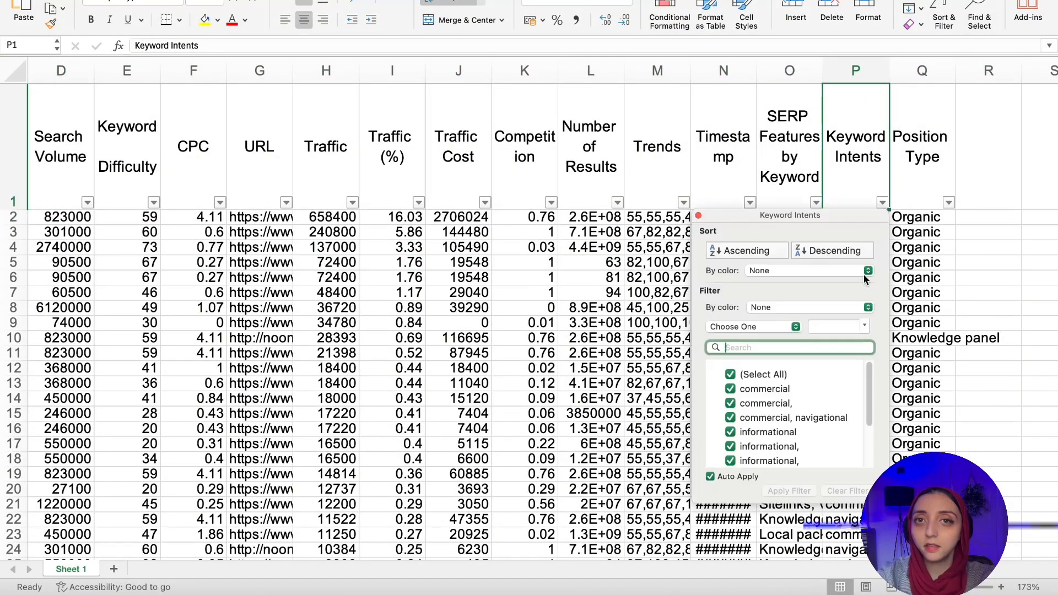
left_click(758, 375)
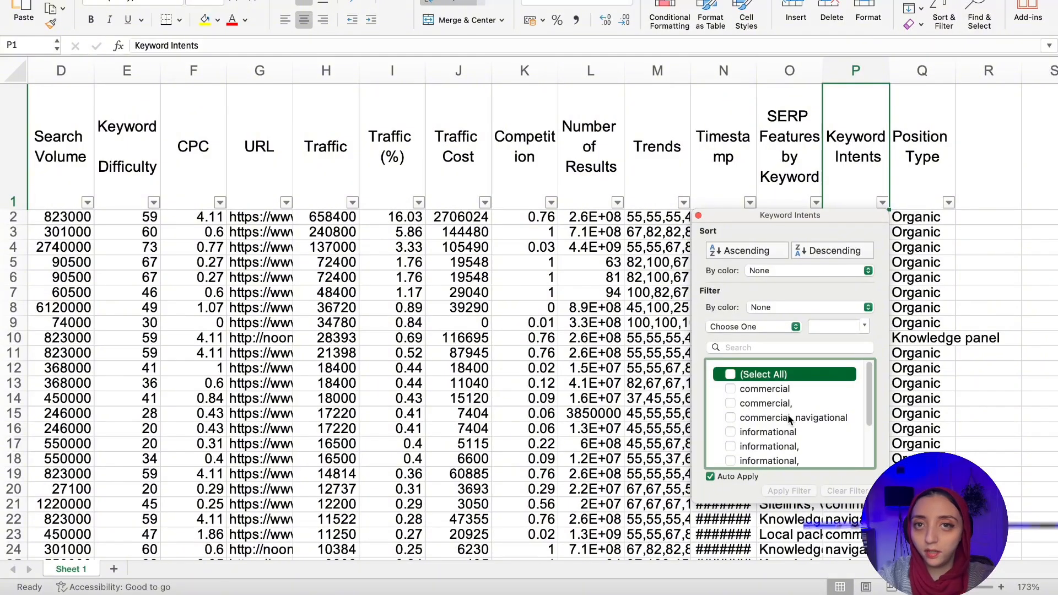
scroll(789, 420, "down", 3)
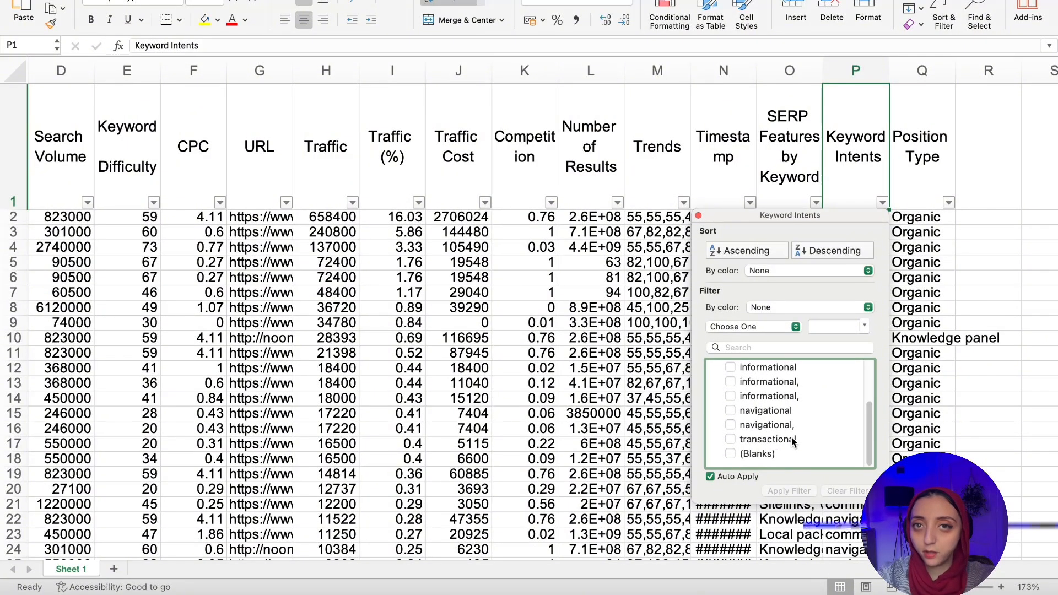
left_click(791, 438)
left_click(569, 391)
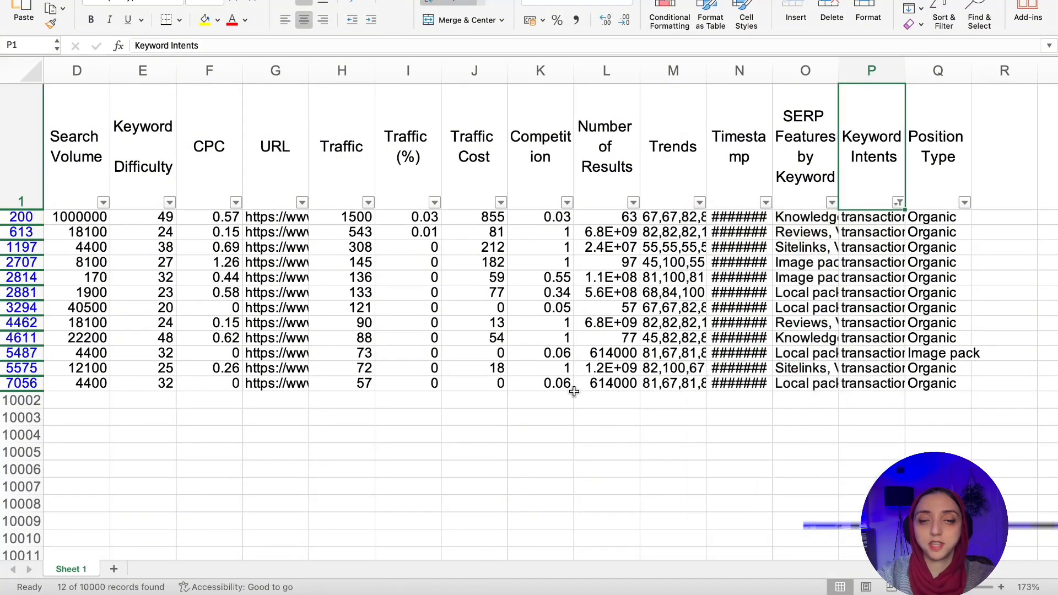
- Select the filtered keywords in column A from row 200 to row 5575 to review them
left_click_drag(606, 232, 91, 180)
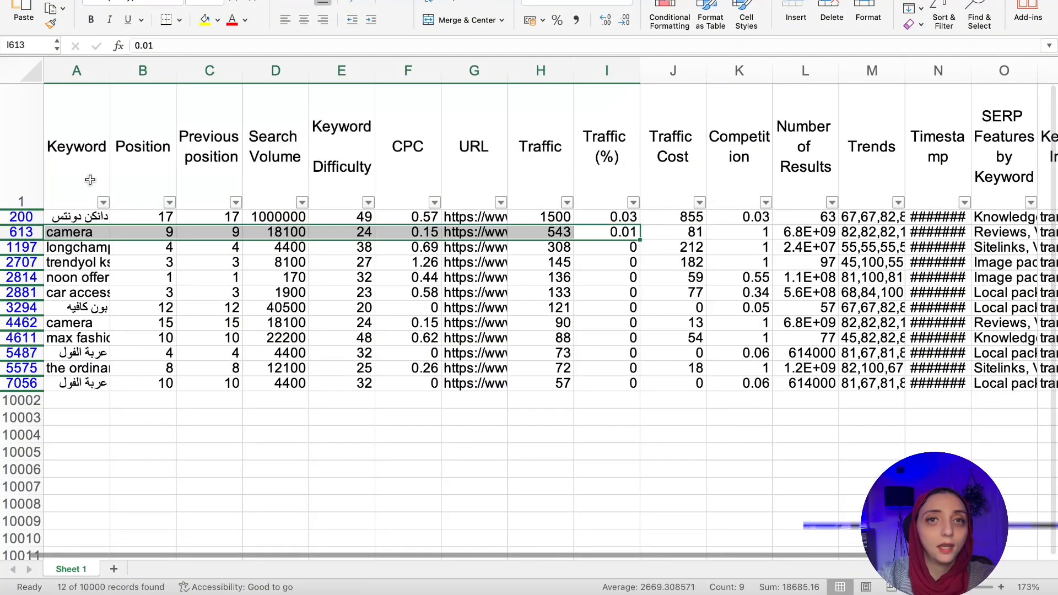
left_click(90, 179)
key("Down")
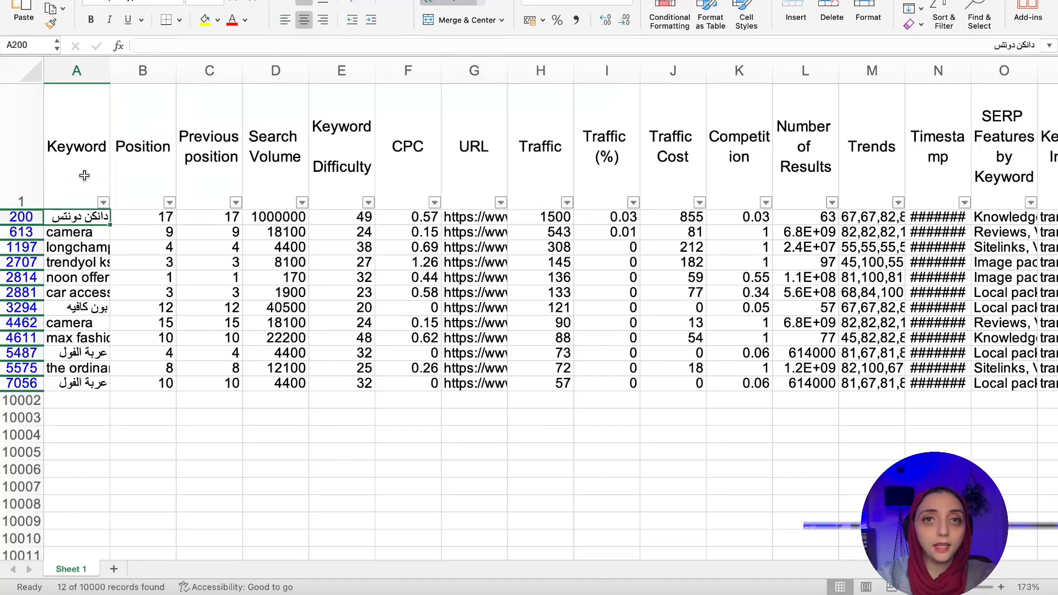
key("Down")
key("Up")
key("shift+Down")
key("shift+Down")
key("shift+Down")
key("shift+Down")
key("shift+Down")
key("shift+Down")
key("shift+Down")
key("shift+Down")
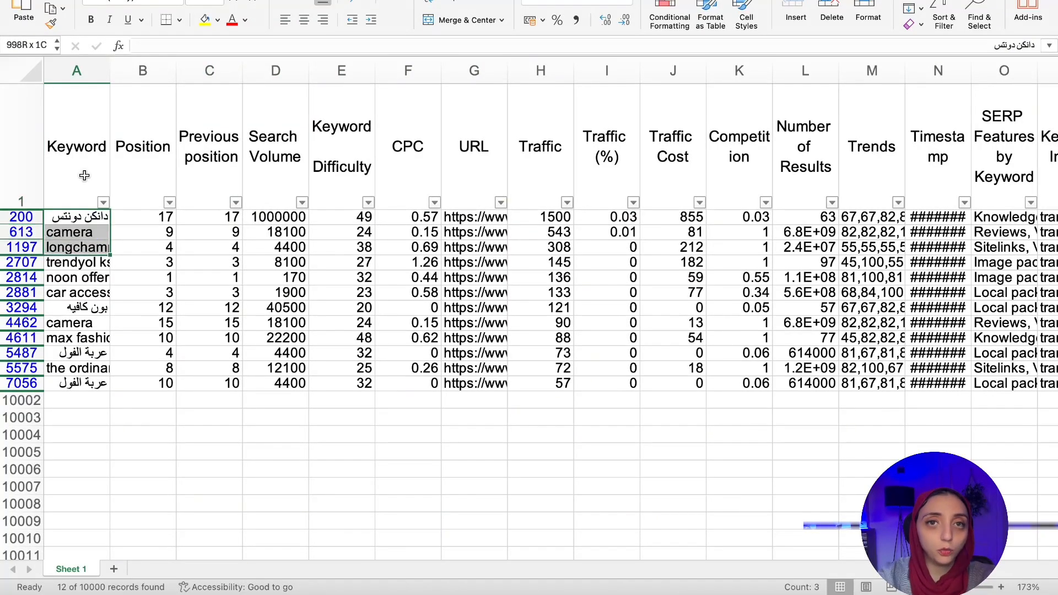
key("shift+Down")
key("shift+Down")
key("shift+Down")
key("shift+Up")
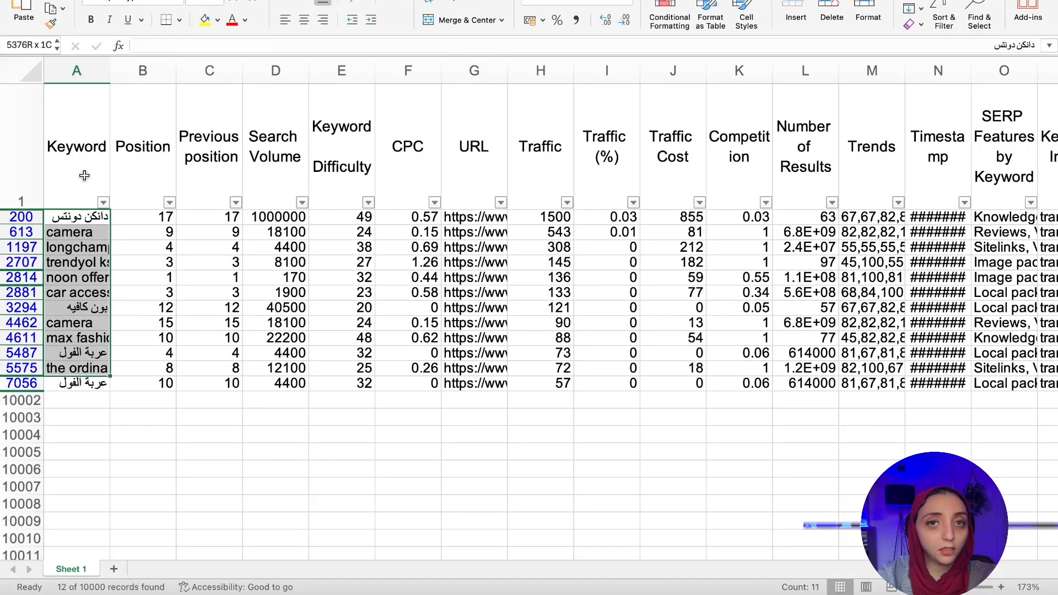
- Extend the selection from the Keyword column across the data columns to column S to review the rows' metrics
key("shift+Right")
key("shift+Right")
key("shift+Right")
key("shift+Right")
key("shift+Right")
key("shift+Right")
key("shift+Right")
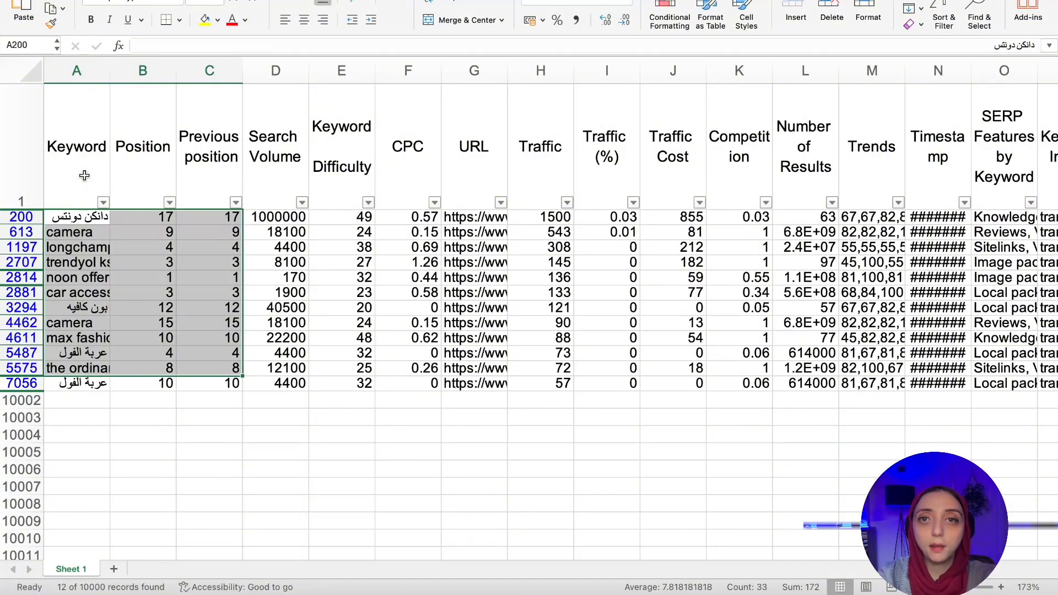
key("shift+Right")
key("shift+Right")
key("shift+Right")
key("shift+Right")
key("shift+Right")
key("shift+Right")
key("shift+Right")
key("shift+Right")
key("shift+Right")
key("shift+Right")
key("shift+Right")
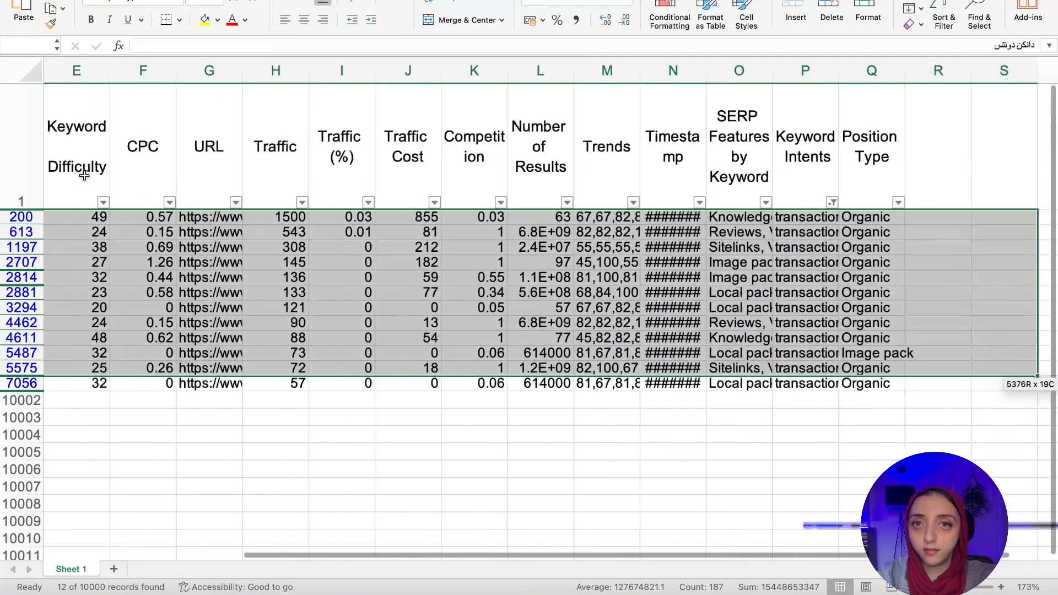
- Shrink the selection back to the Keyword column and widen column A until the full keywords fit
key("shift+Left")
key("shift+Left")
key("shift+Left")
key("shift+Left")
key("shift+Left")
key("shift+Left")
key("shift+Left")
key("shift+Left")
key("shift+Left")
key("shift+Left")
key("shift+Left")
key("shift+Left")
key("shift+Left")
key("shift+Left")
key("shift+Left")
key("shift+Left")
key("shift+Left")
key("shift+Left")
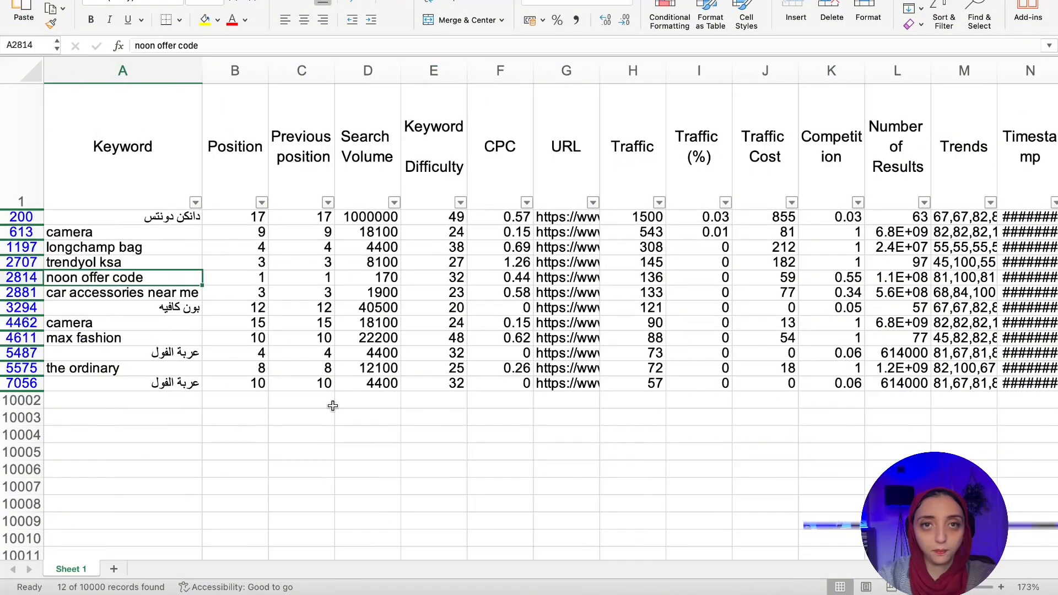
- Switch back to the Semrush positions report and sort the keywords by position in ascending order
key("ctrl+Left")
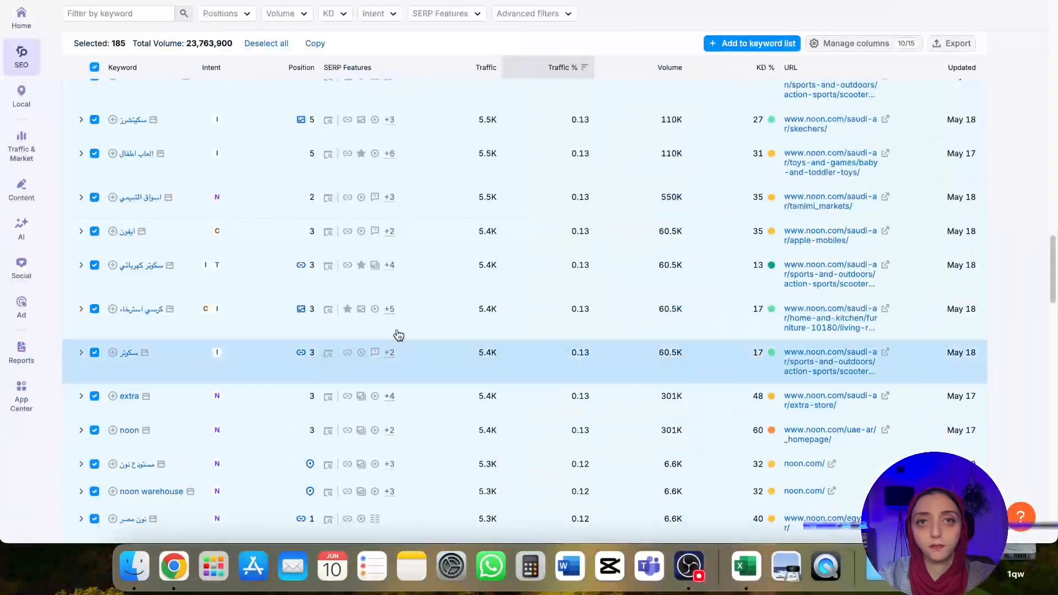
scroll(398, 314, "up", 15)
scroll(400, 315, "up", 20)
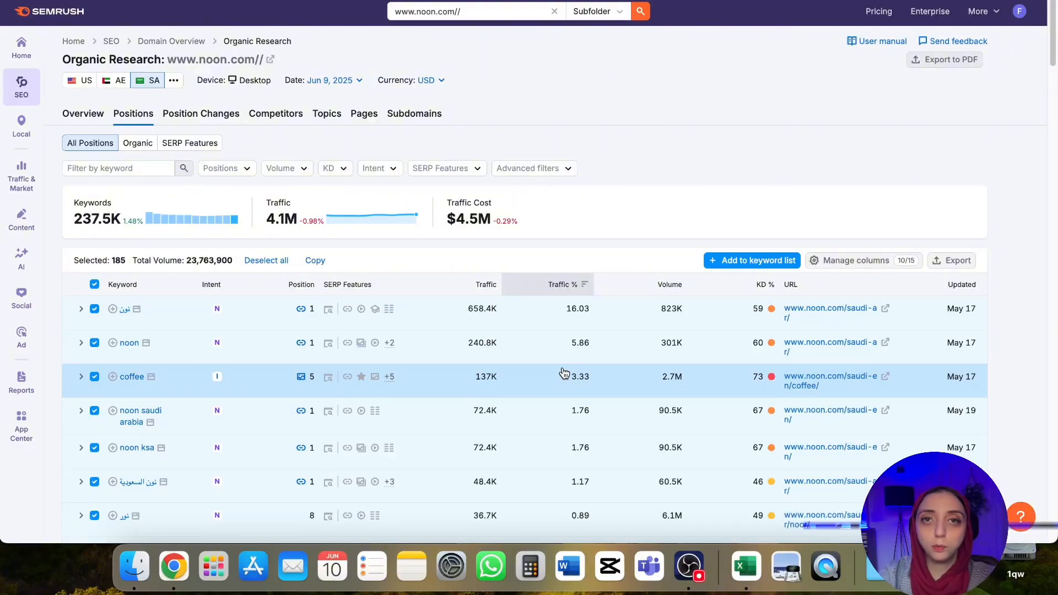
scroll(297, 275, "down", 1)
left_click(310, 260)
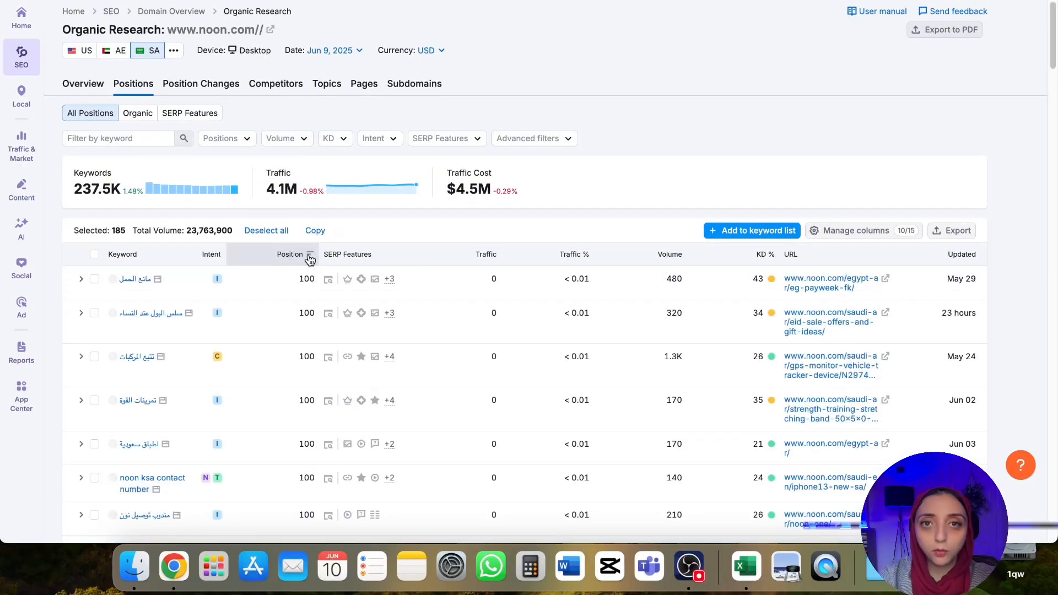
left_click(309, 259)
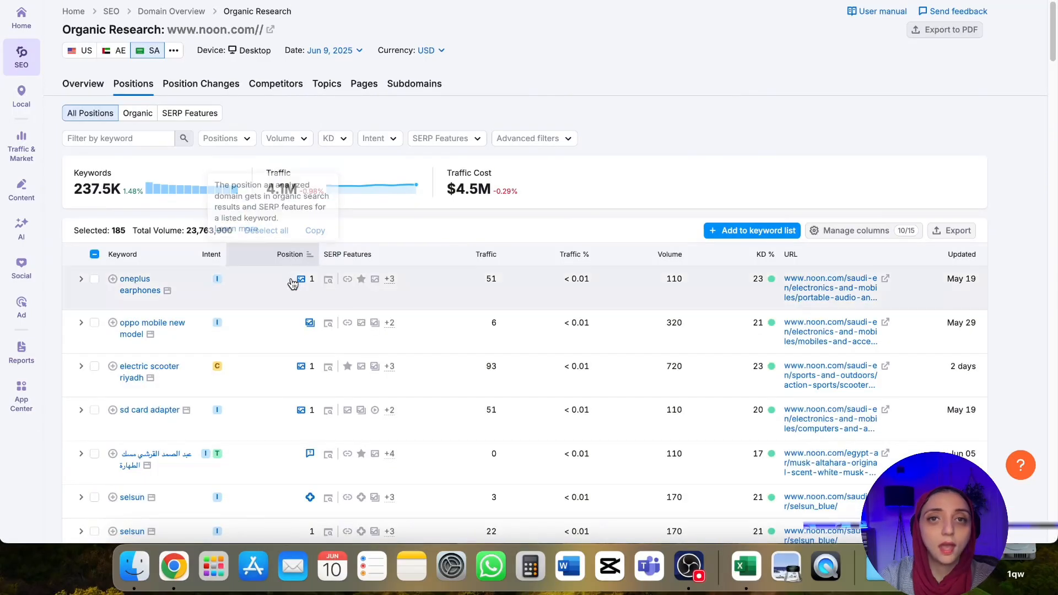
- Examine the best-ranking keywords in the sorted table, comparing their positions and SERP feature markers
scroll(264, 274, "down", 1)
scroll(276, 271, "down", 1)
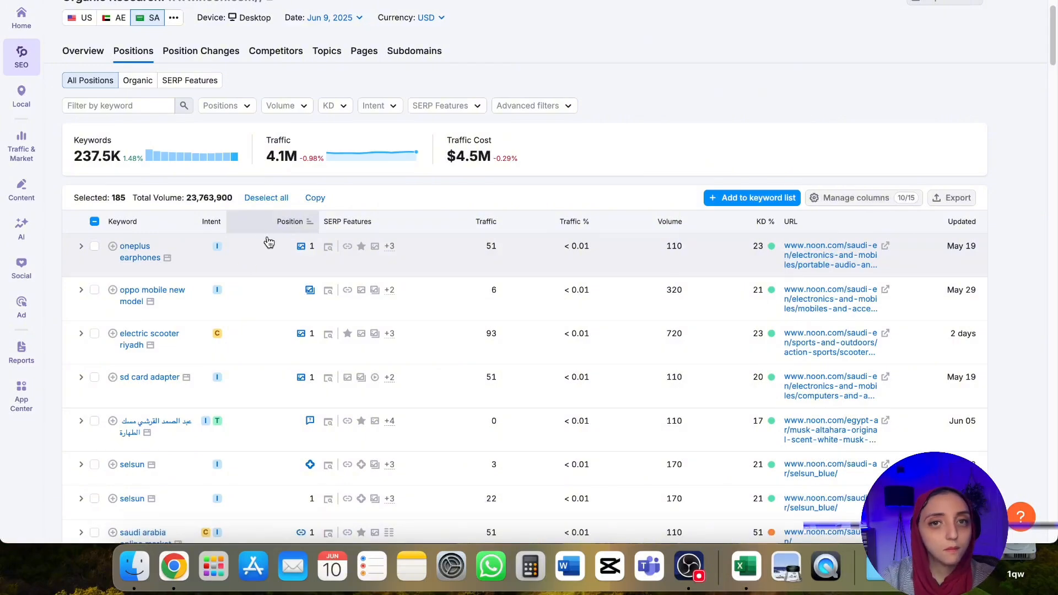
scroll(306, 342, "down", 5)
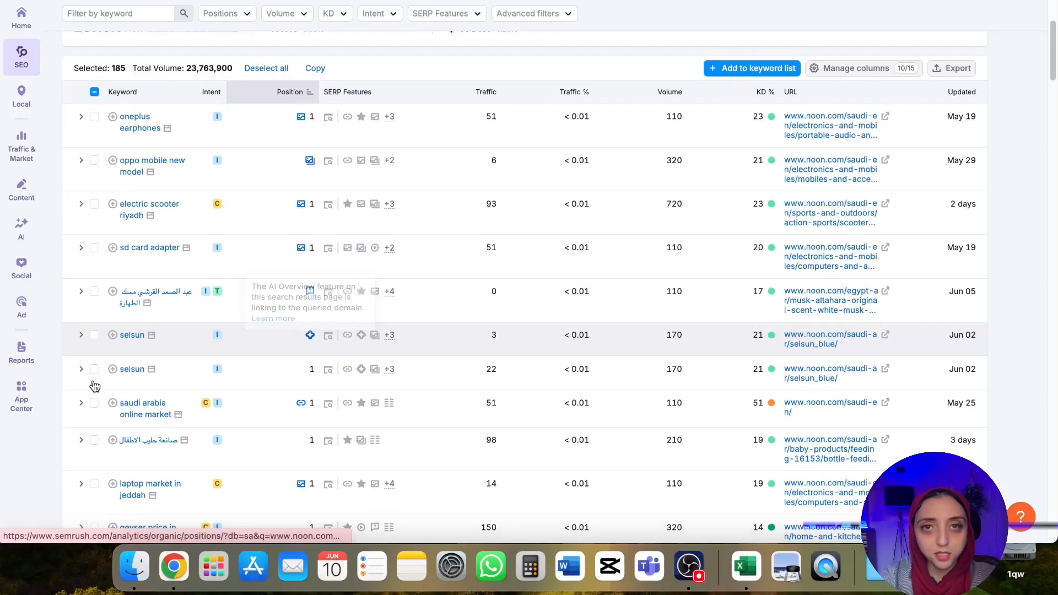
scroll(110, 380, "down", 15)
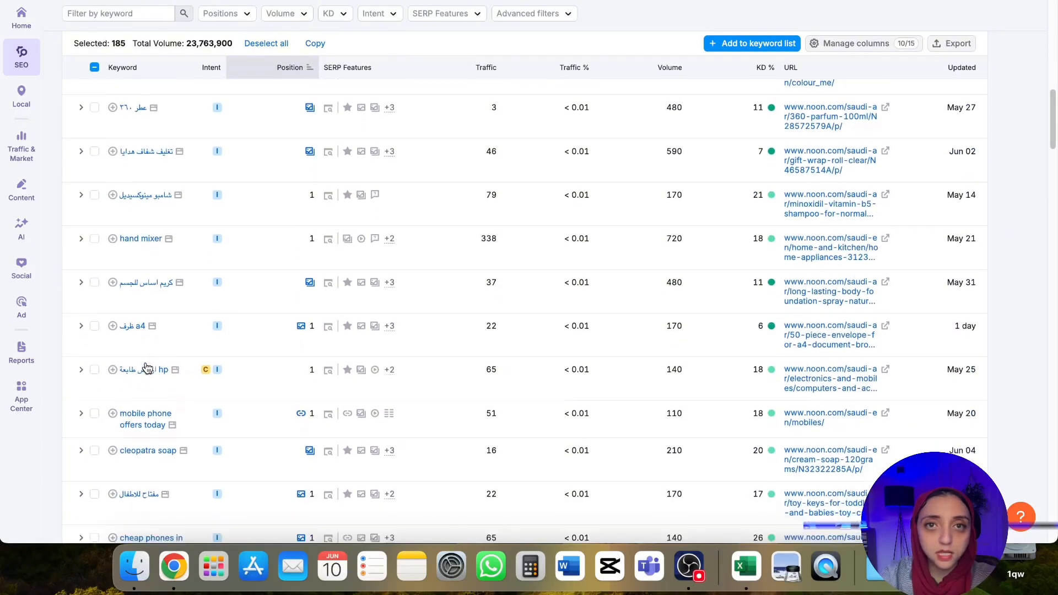
scroll(146, 368, "down", 5)
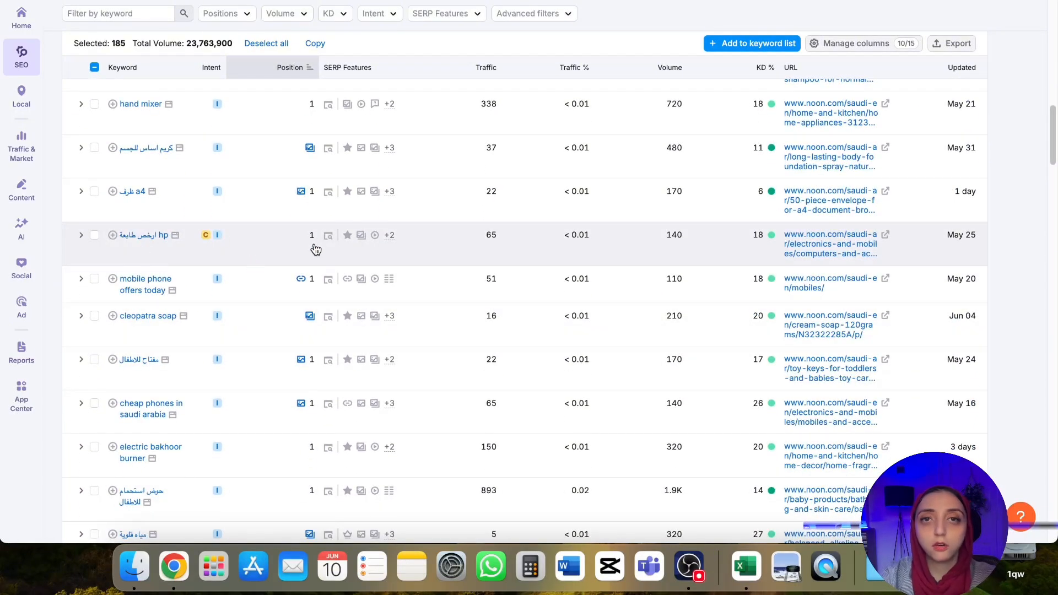
scroll(302, 270, "down", 8)
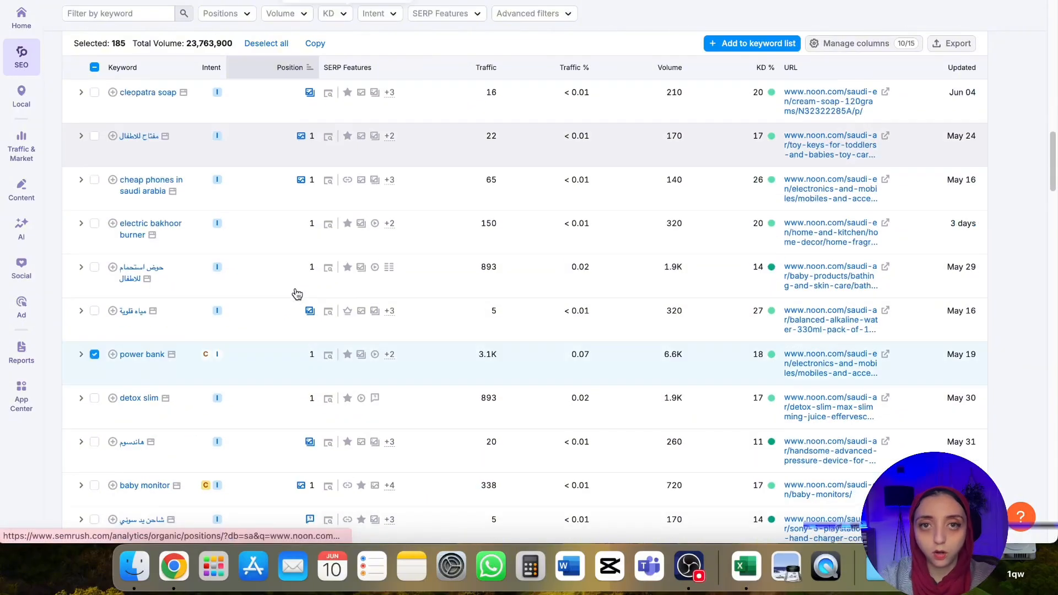
scroll(297, 293, "down", 2)
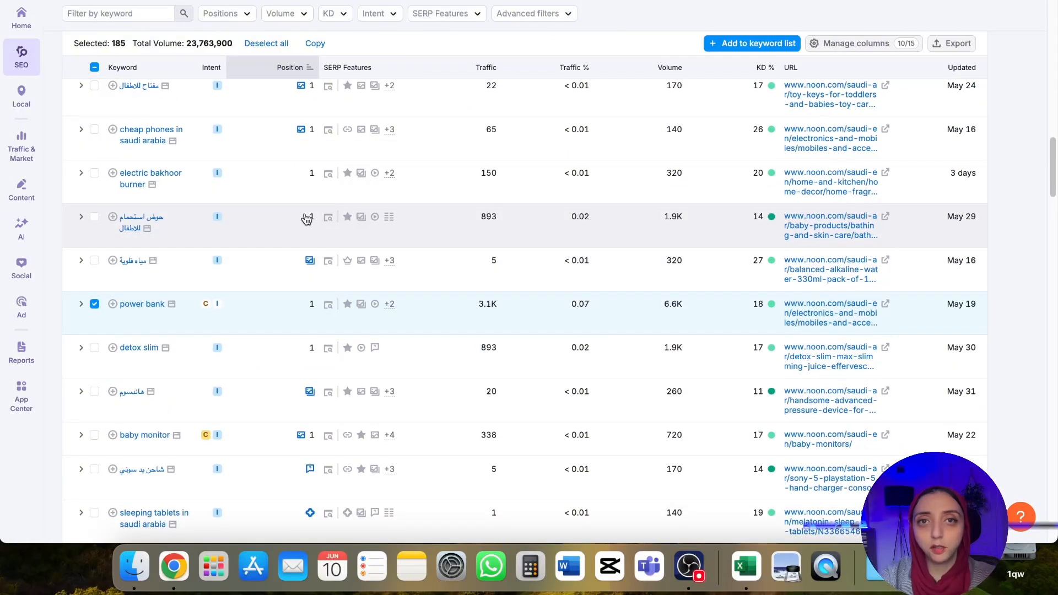
- Switch to the Excel keyword sheet, undo its row filtering, and wrap the text in the header row again
left_click(745, 568)
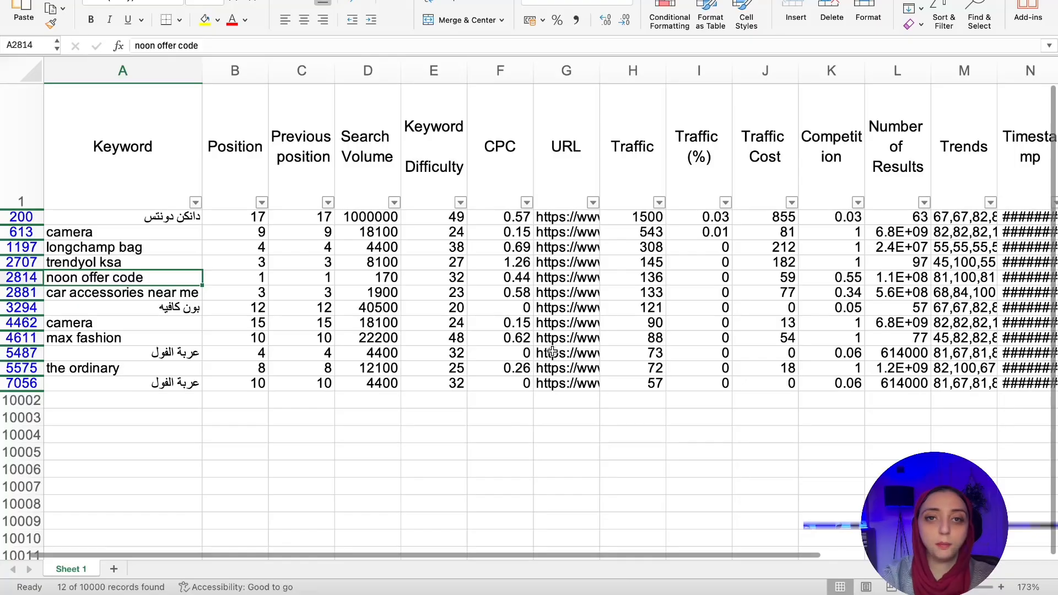
key("super+z")
left_click(146, 204)
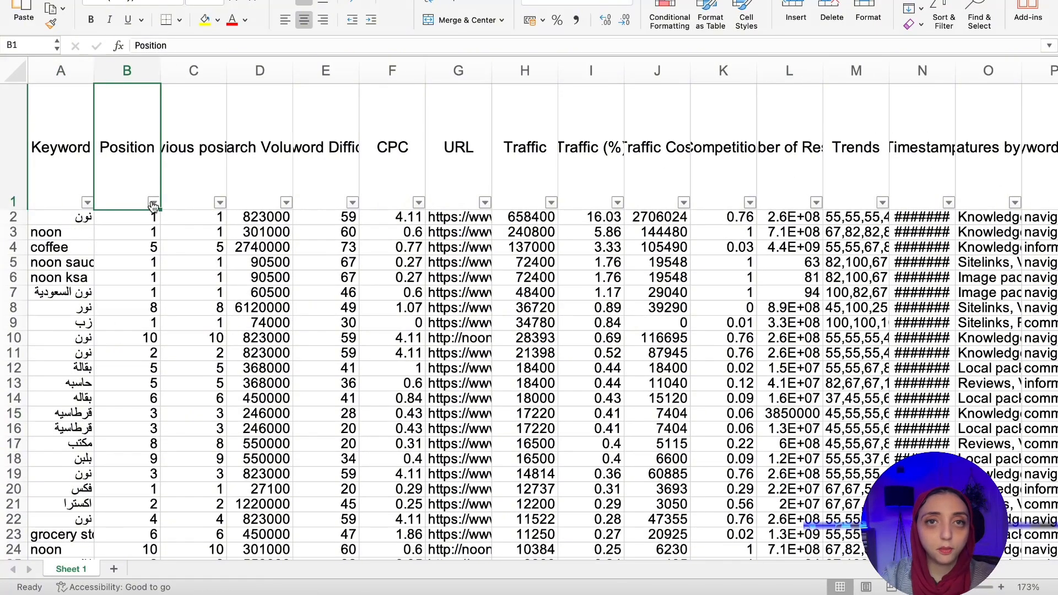
left_click(13, 146)
left_click(449, 3)
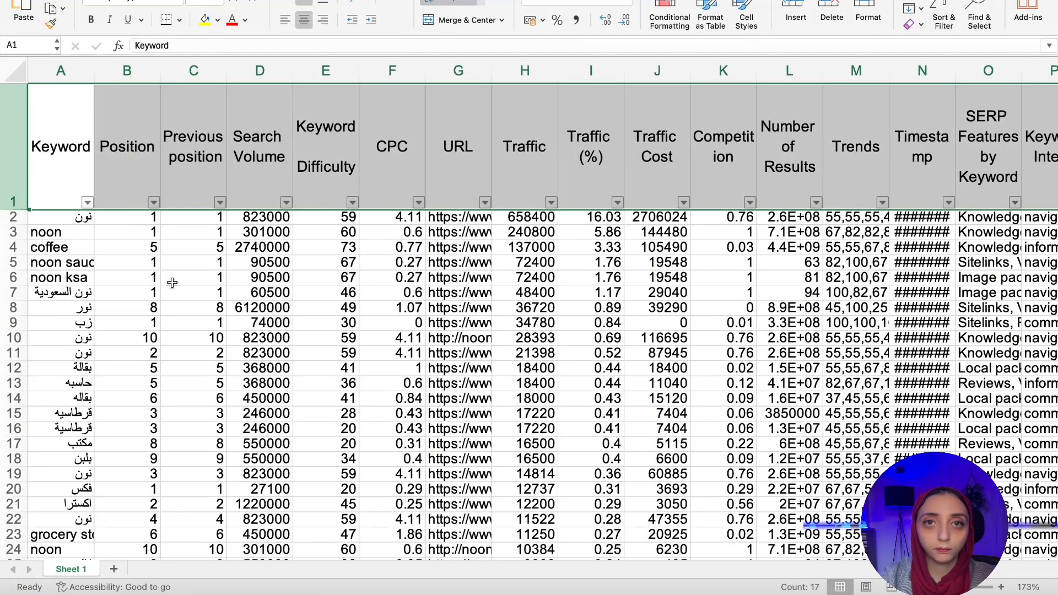
- Filter the Position column to show only keywords ranking in positions 4 through 10
left_click(172, 283)
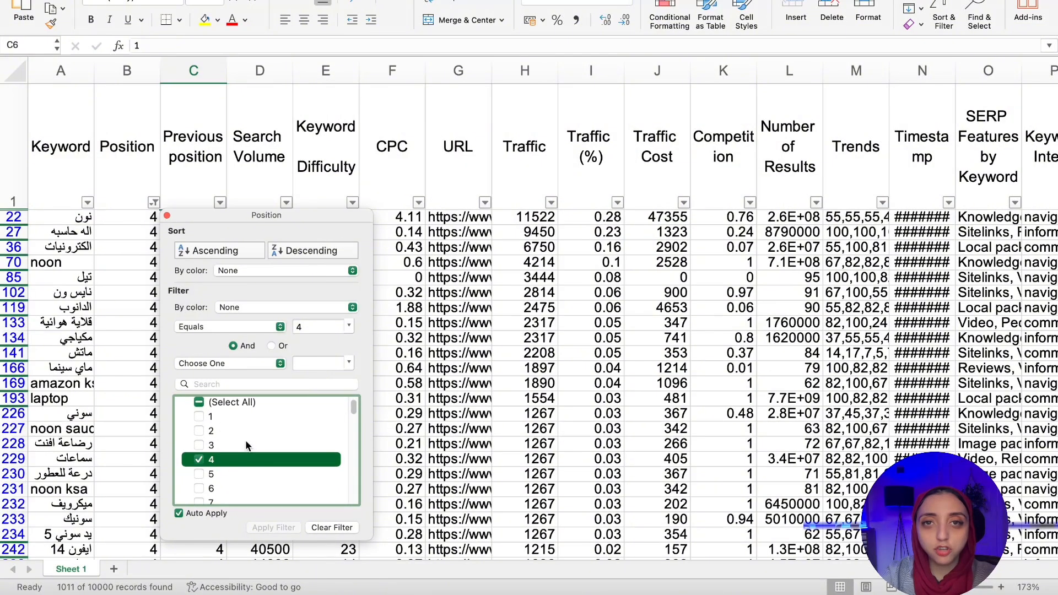
scroll(245, 441, "down", 4)
scroll(244, 440, "up", 1)
left_click(214, 417)
left_click(213, 431)
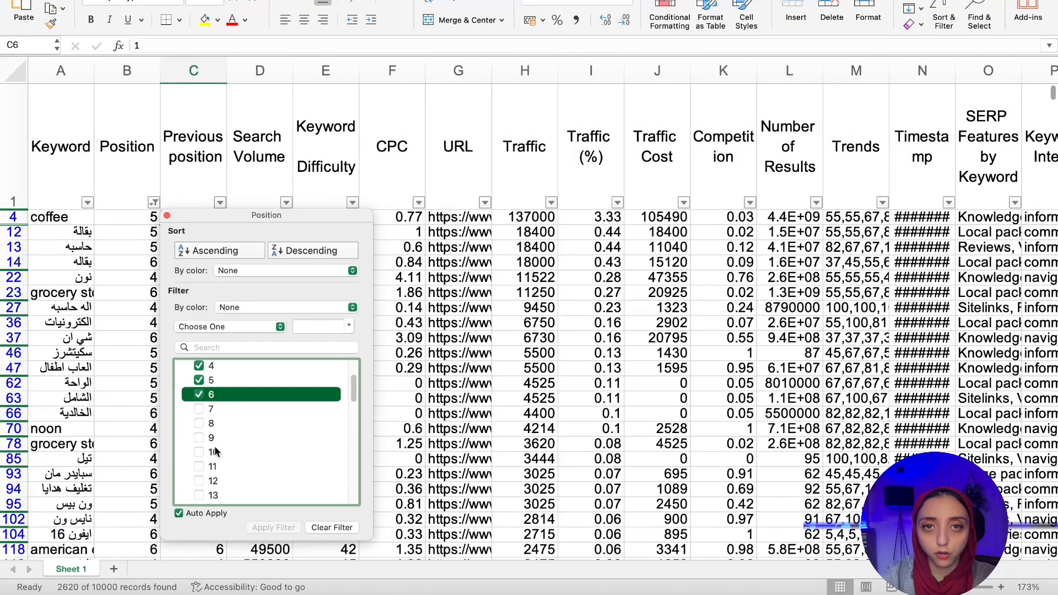
left_click(213, 452)
left_click(213, 423)
left_click(211, 437)
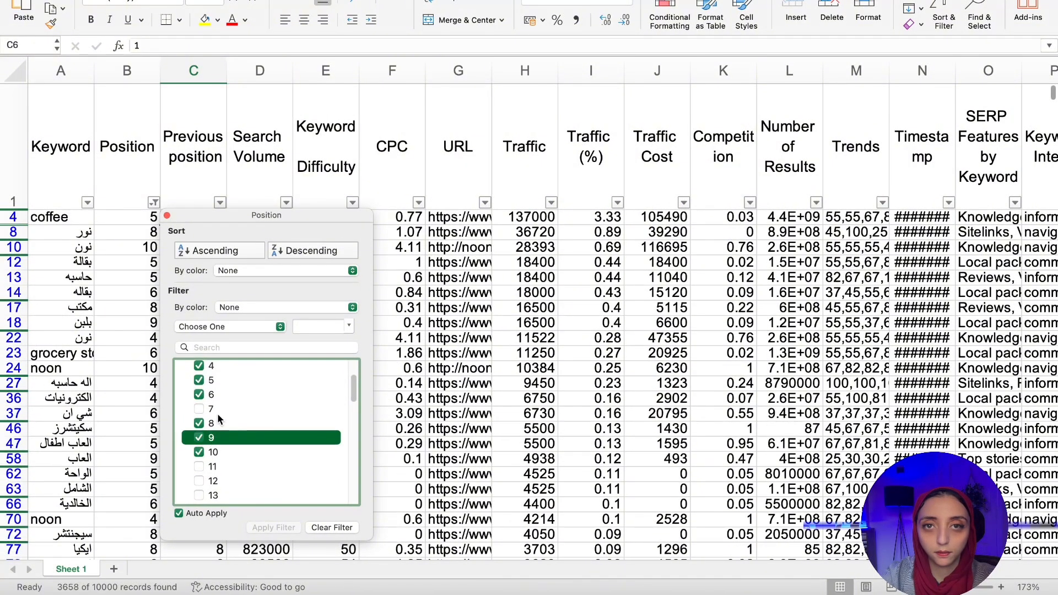
left_click(212, 409)
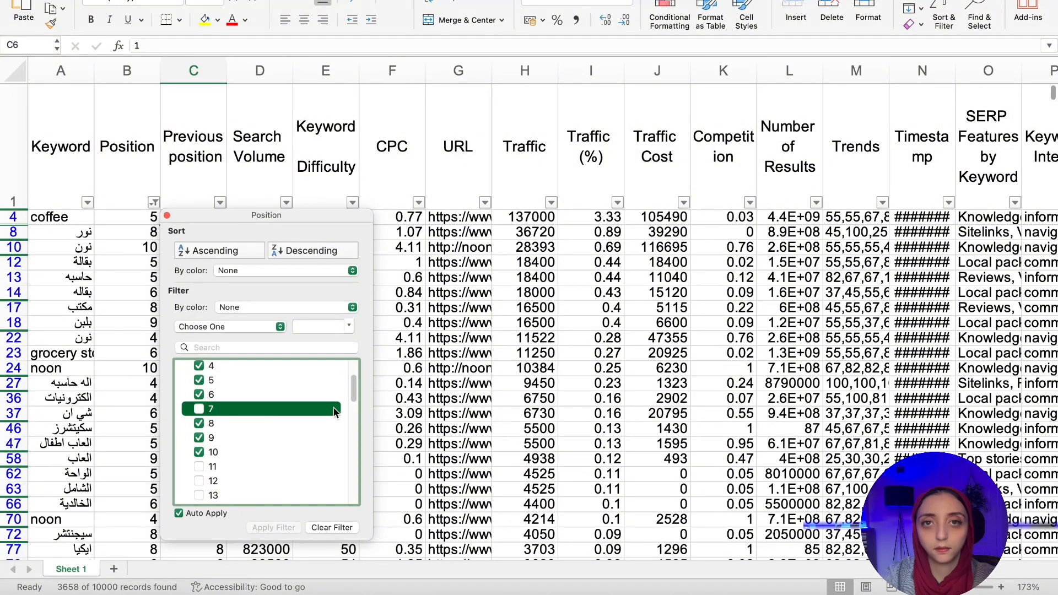
left_click(417, 398)
- Highlight cells in the filtered rows to compare the keywords' difficulty, position and search volume
scroll(417, 399, "down", 2)
scroll(417, 398, "up", 2)
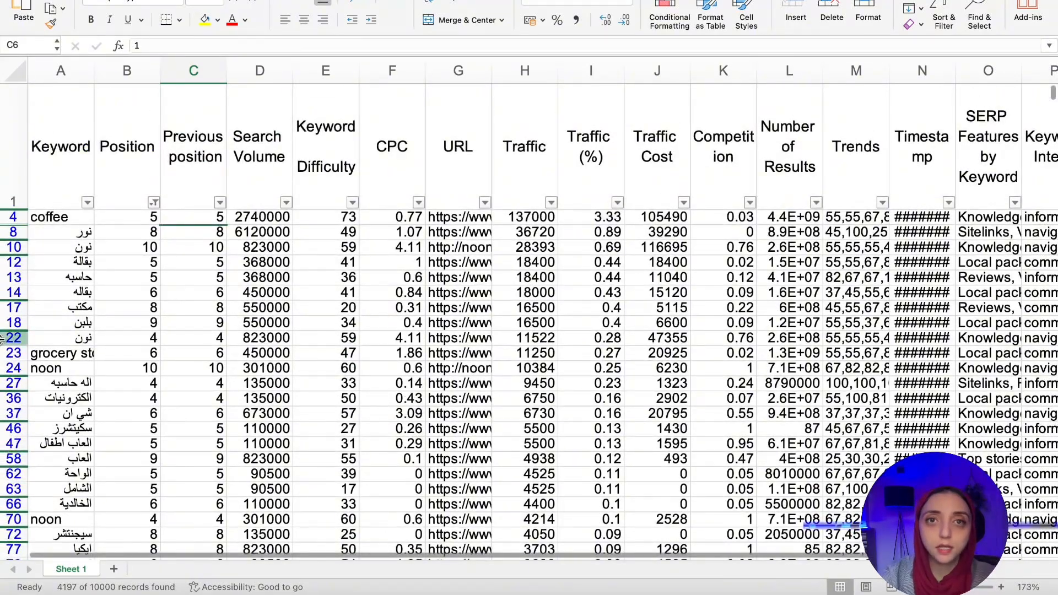
left_click(74, 275)
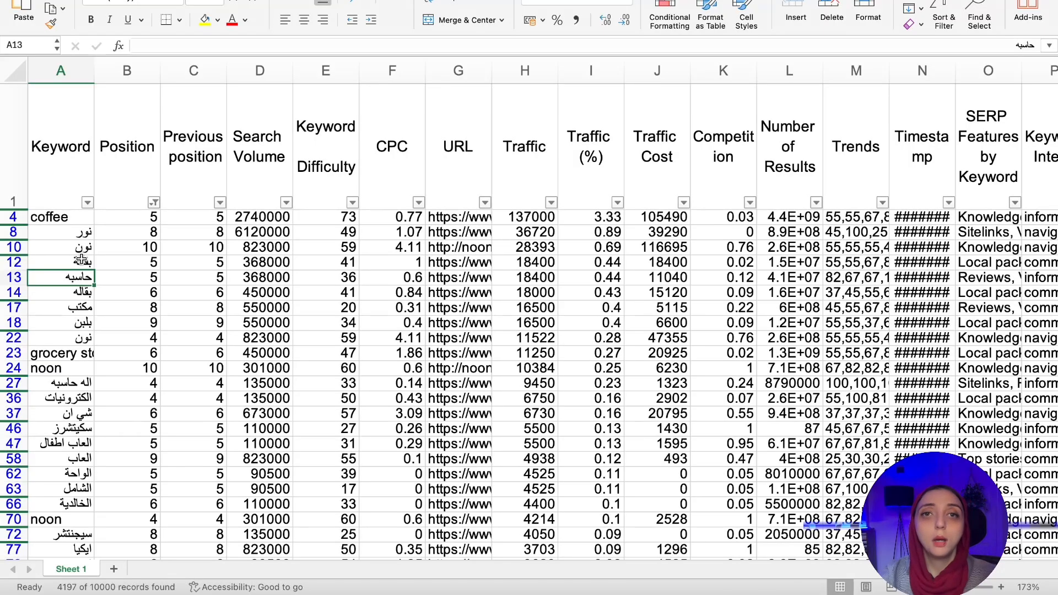
left_click_drag(356, 231, 337, 296)
left_click(319, 353)
left_click_drag(64, 217, 35, 230)
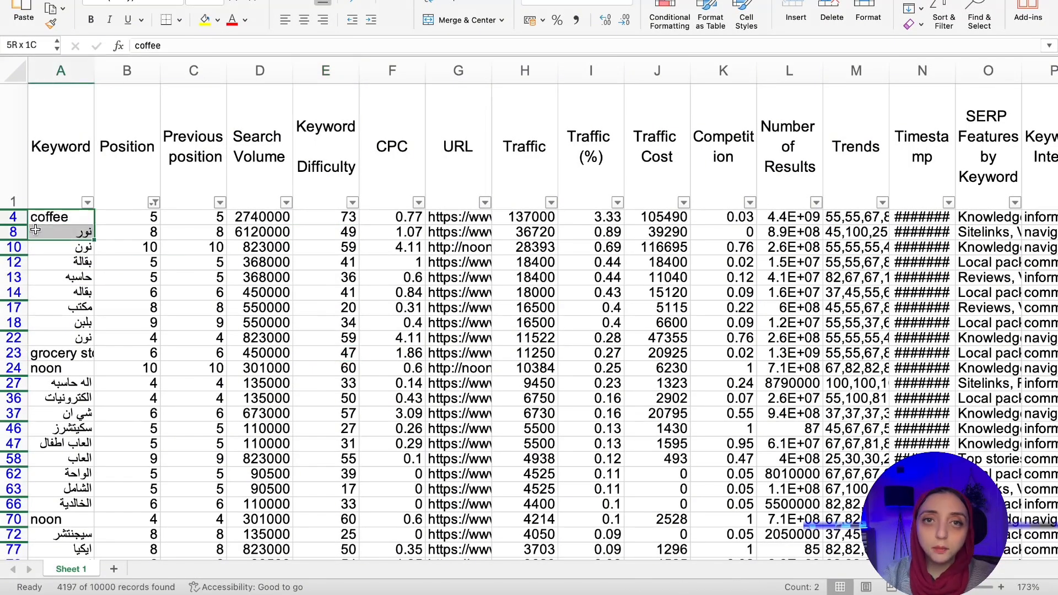
left_click_drag(361, 157, 336, 201)
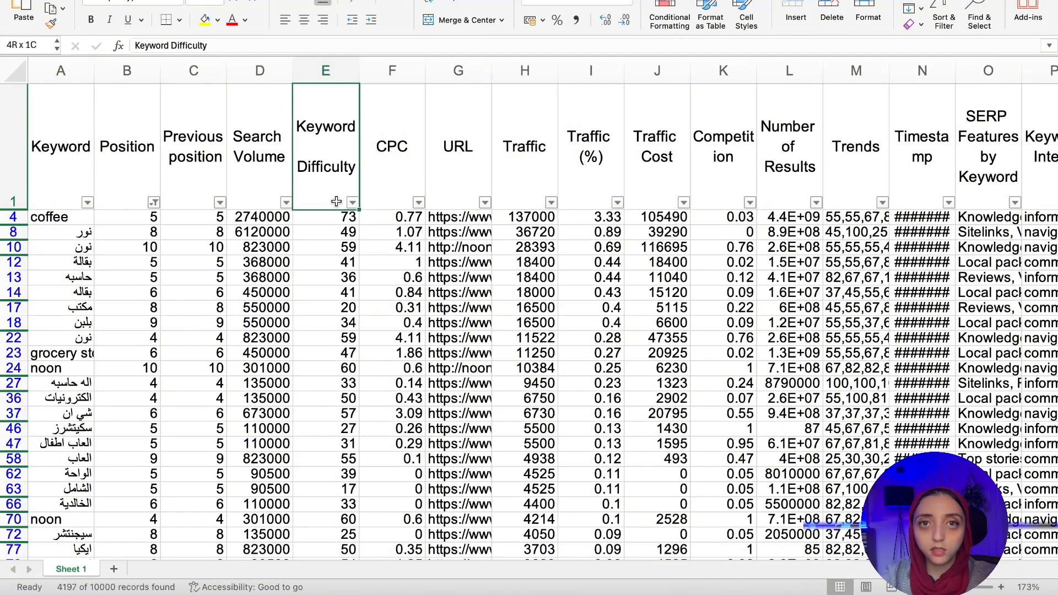
left_click(350, 215)
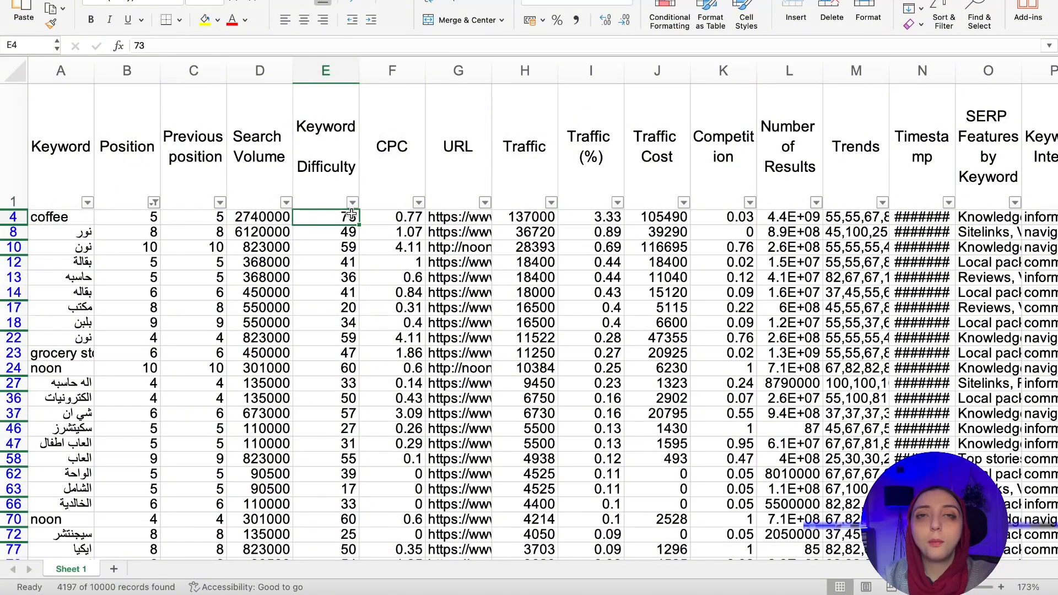
left_click_drag(355, 307, 58, 290)
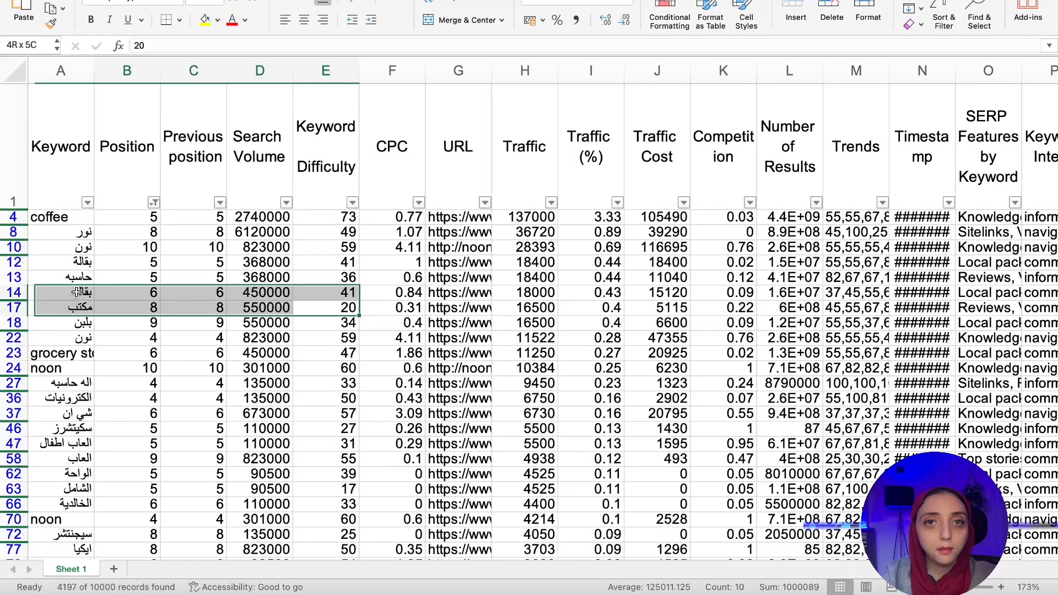
scroll(125, 319, "down", 1)
left_click_drag(82, 352, 29, 352)
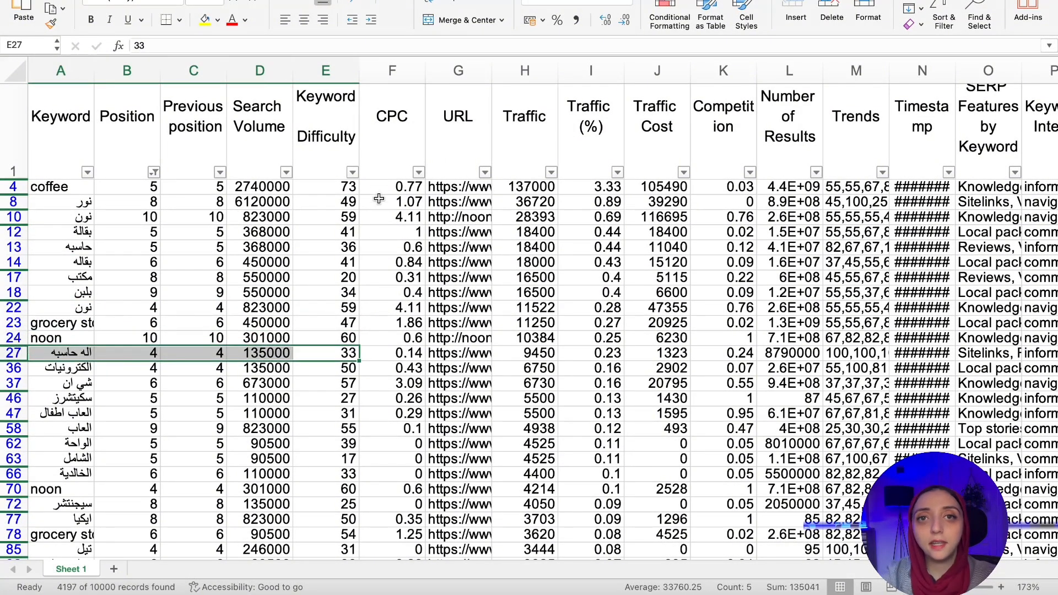
- Reopen the Position column's filter to check which positions are included, leaving the selection as it is
left_click(153, 173)
left_click(420, 252)
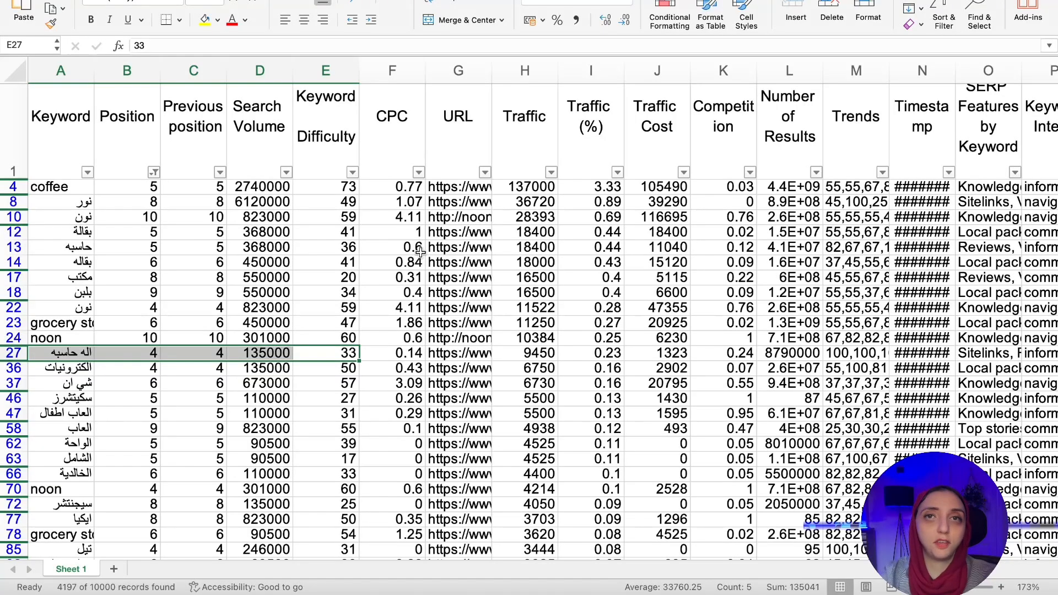
left_click(153, 173)
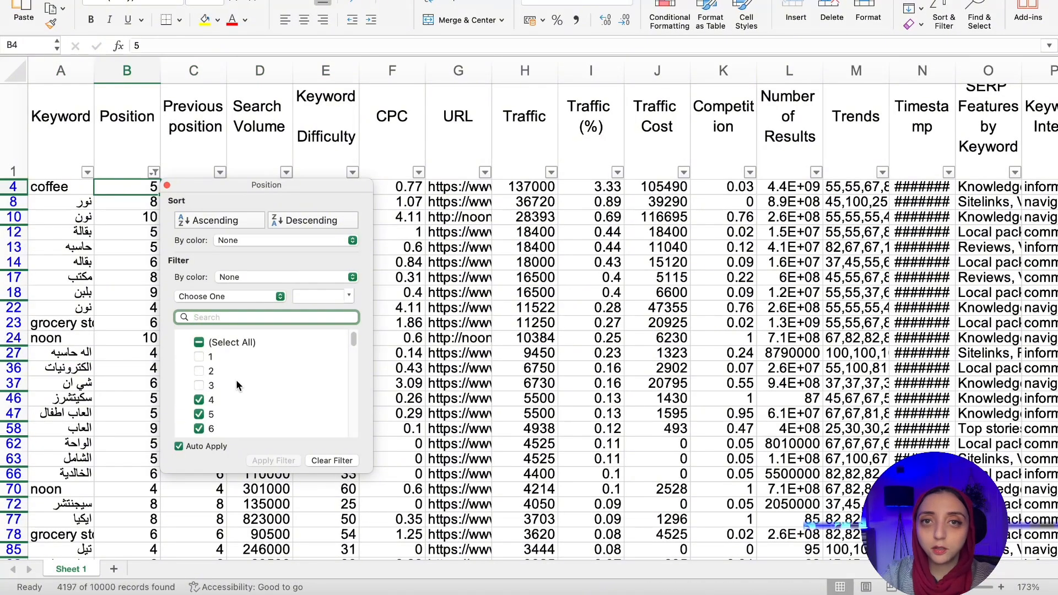
scroll(234, 372, "down", 3)
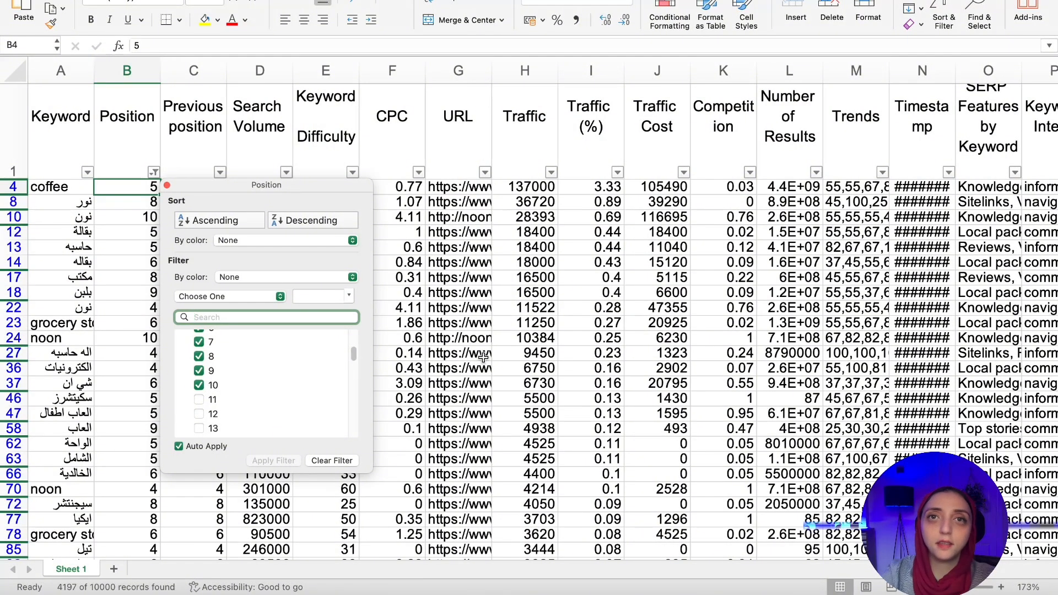
left_click(585, 382)
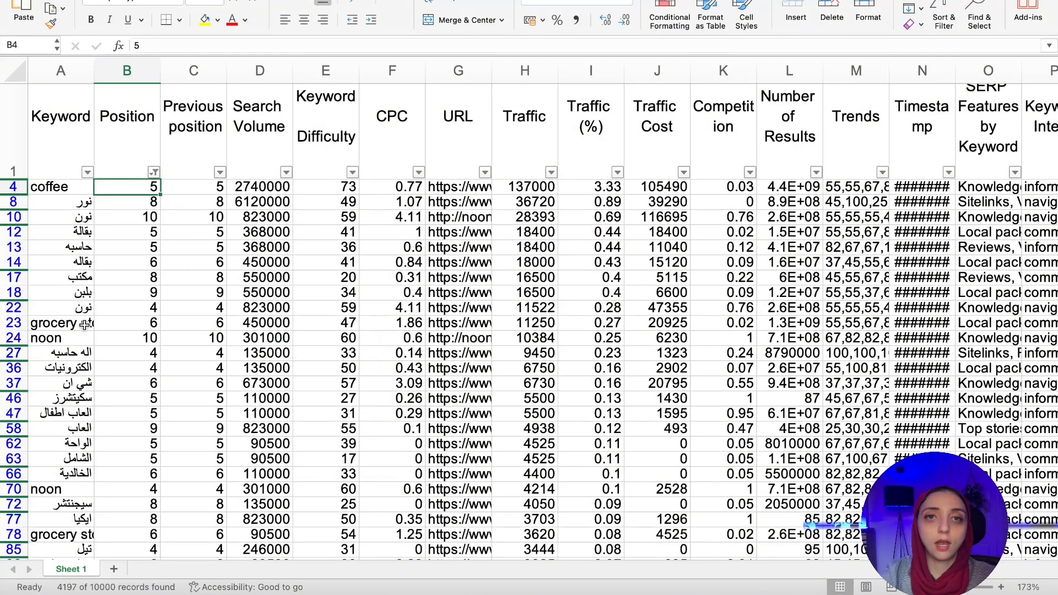
- Switch back to the Semrush positions report and sort the keywords by Traffic % in descending order
key("ctrl+Left")
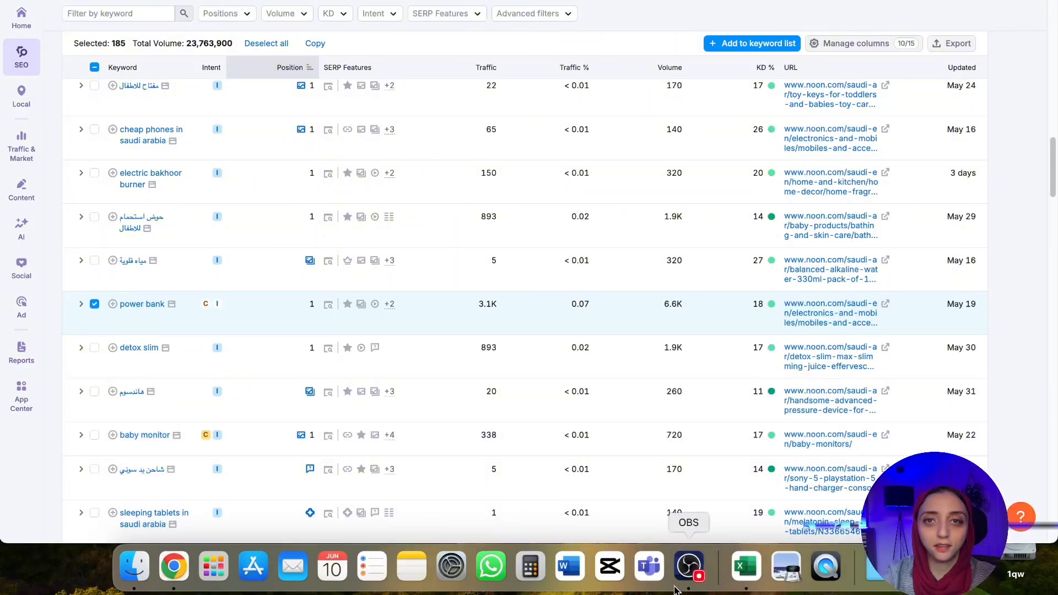
scroll(551, 413, "up", 15)
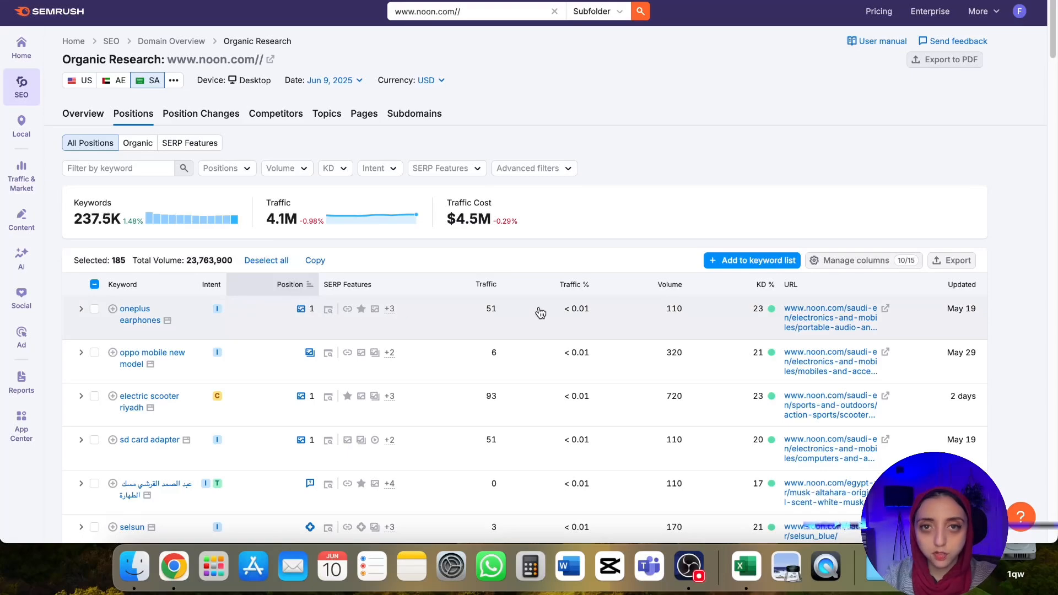
left_click(577, 285)
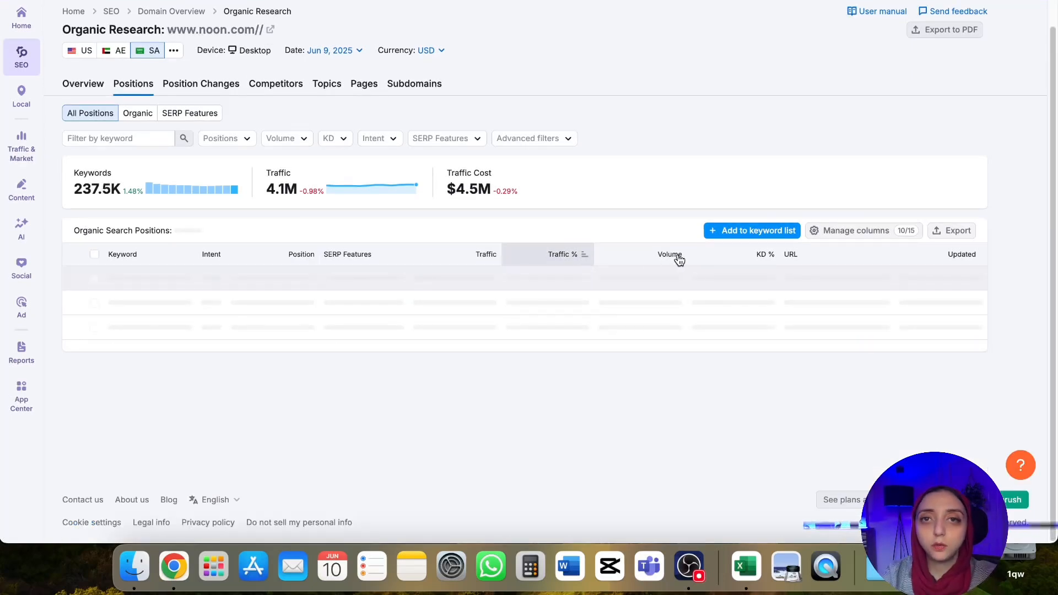
scroll(677, 265, "down", 4)
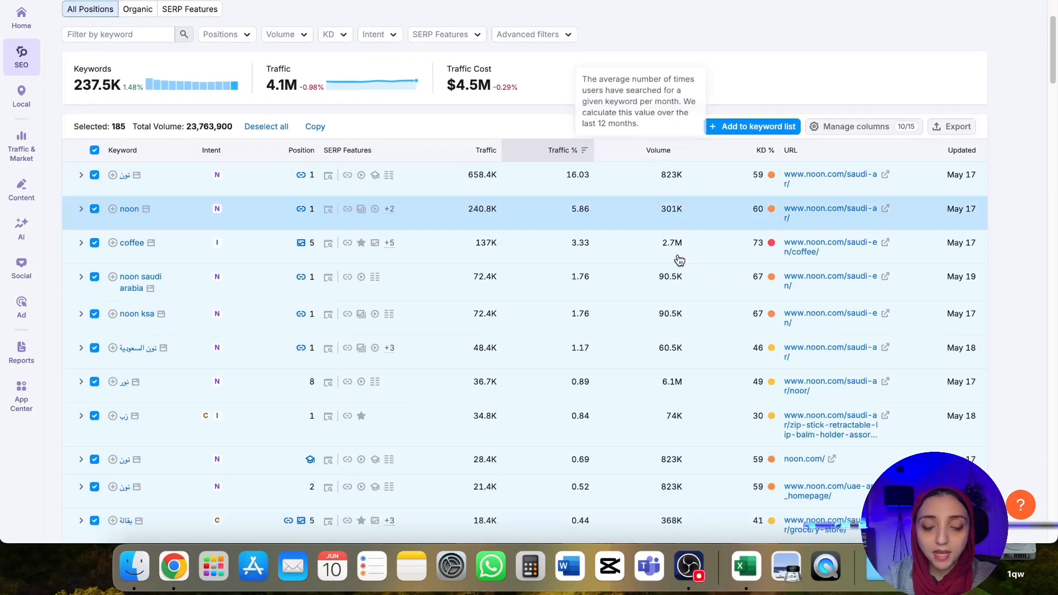
scroll(672, 287, "up", 5)
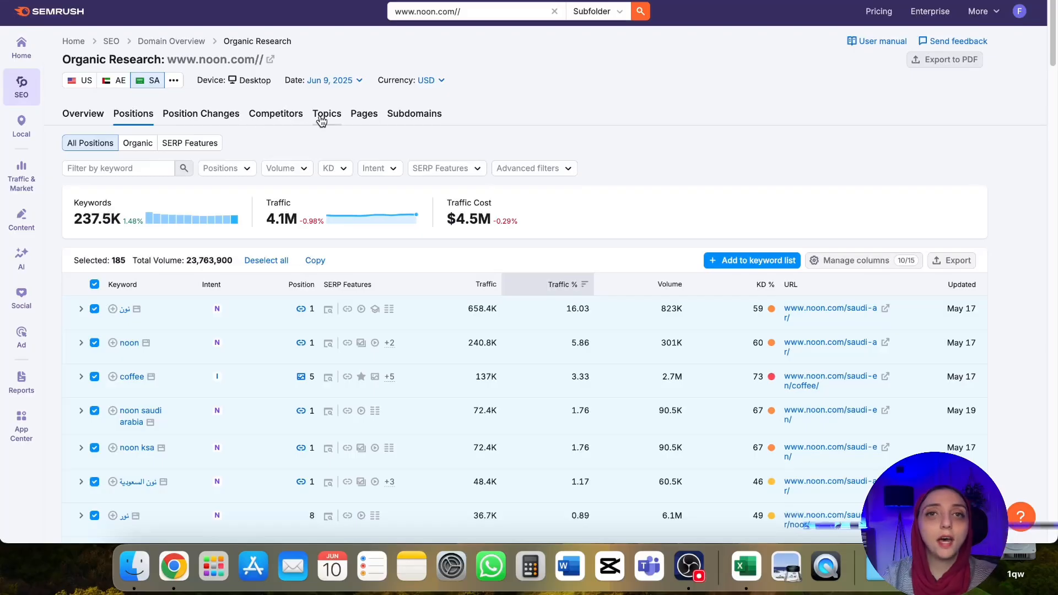
- Open the organic Pages report for noon.com and examine which URLs bring the most traffic
left_click(362, 119)
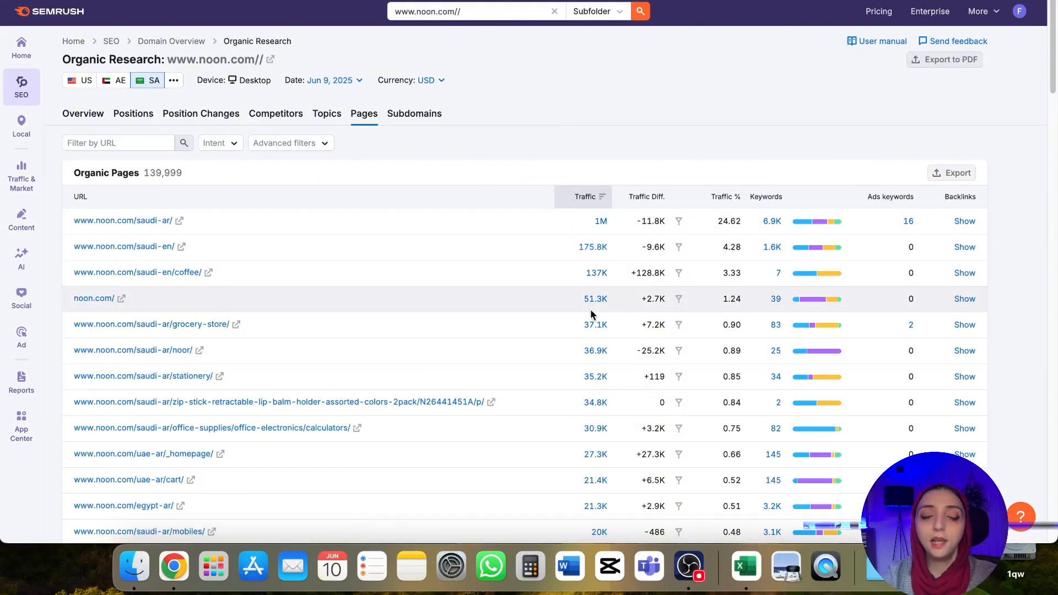
mouse_move(17, 236)
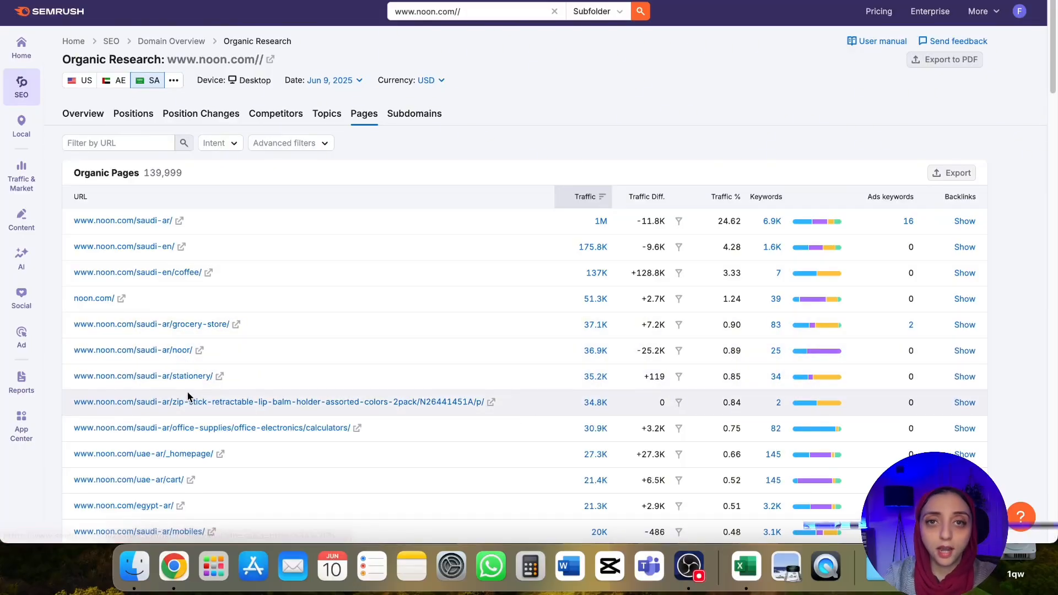
scroll(313, 373, "down", 5)
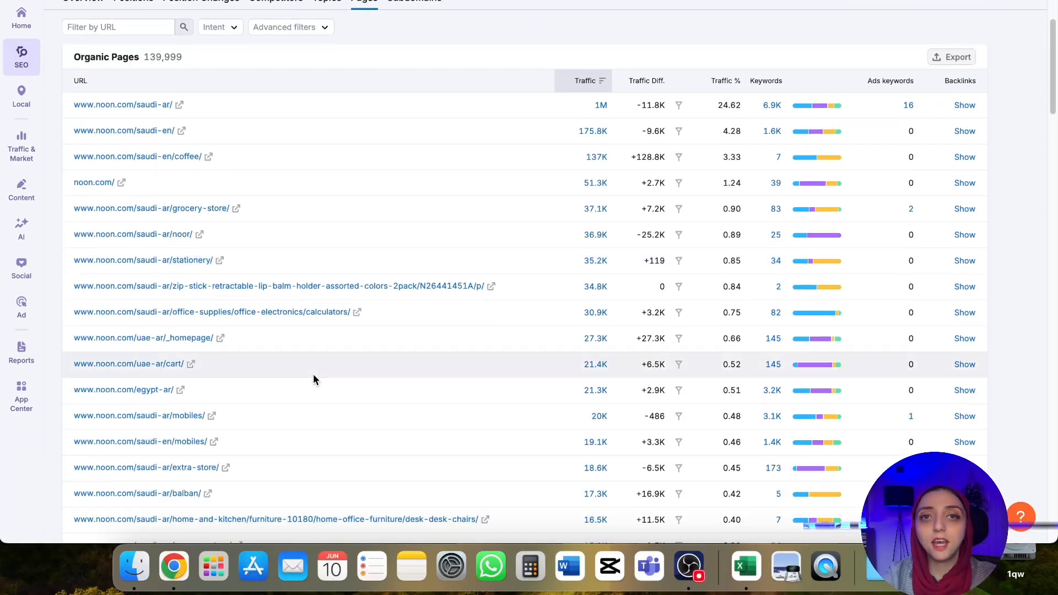
scroll(308, 381, "up", 5)
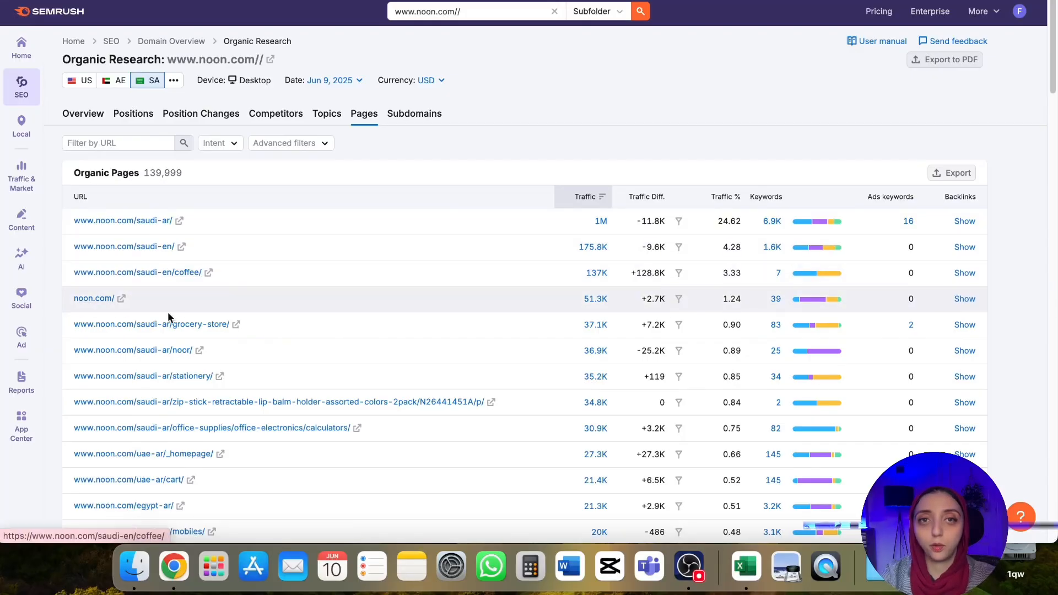
left_click(209, 275)
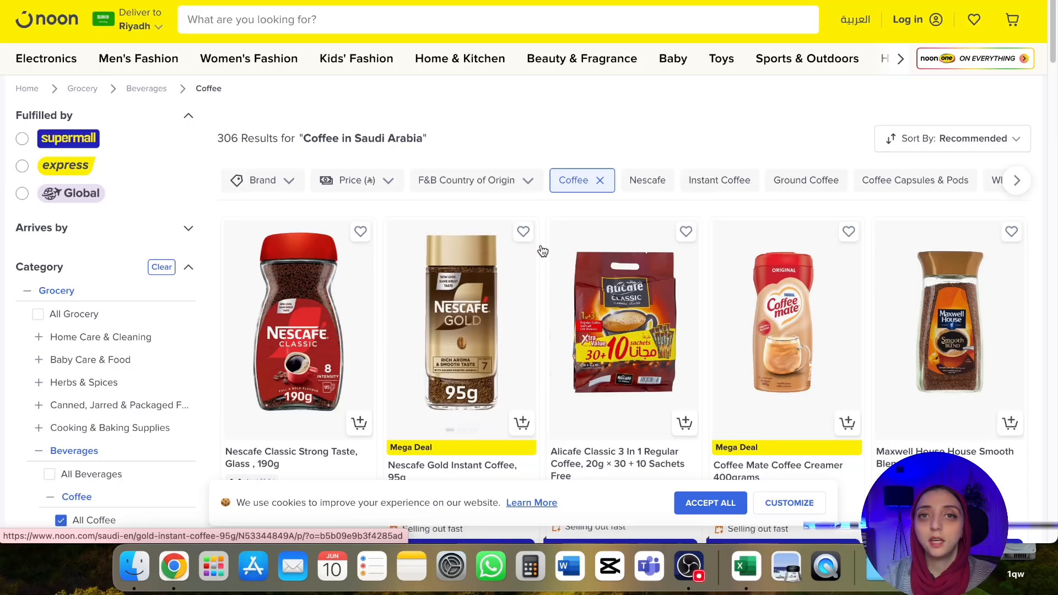
scroll(543, 251, "down", 10)
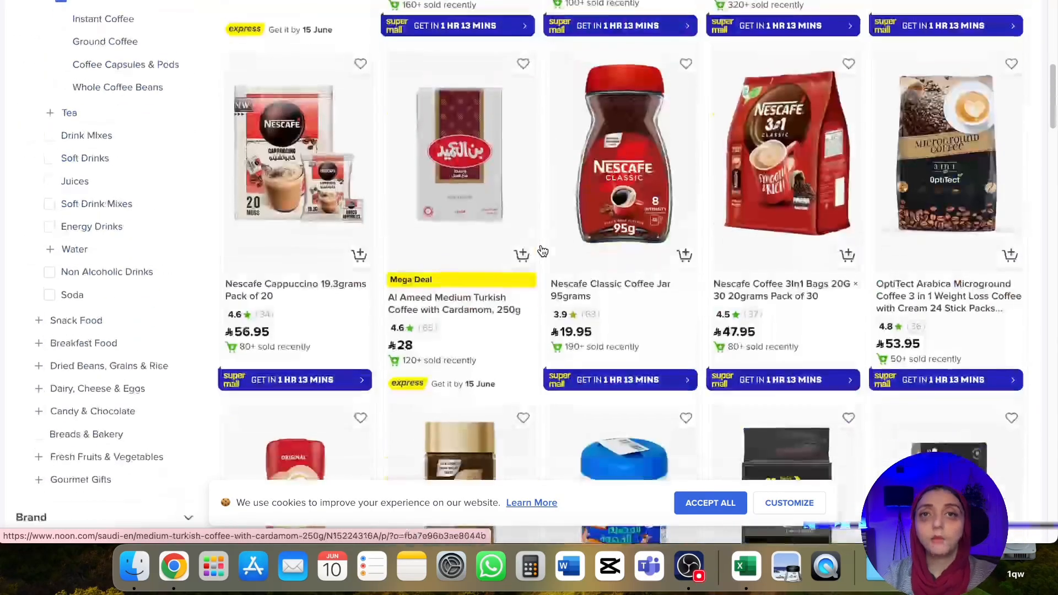
scroll(543, 251, "up", 15)
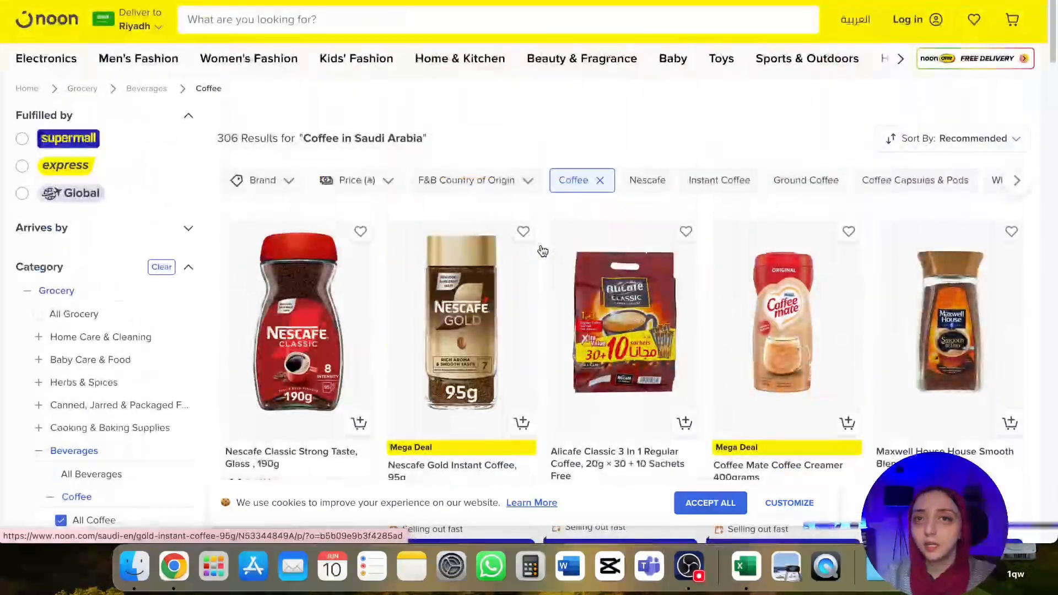
- Sort the coffee products by Best Rated, review their ratings and prices, and return to the Semrush Pages report
left_click(965, 143)
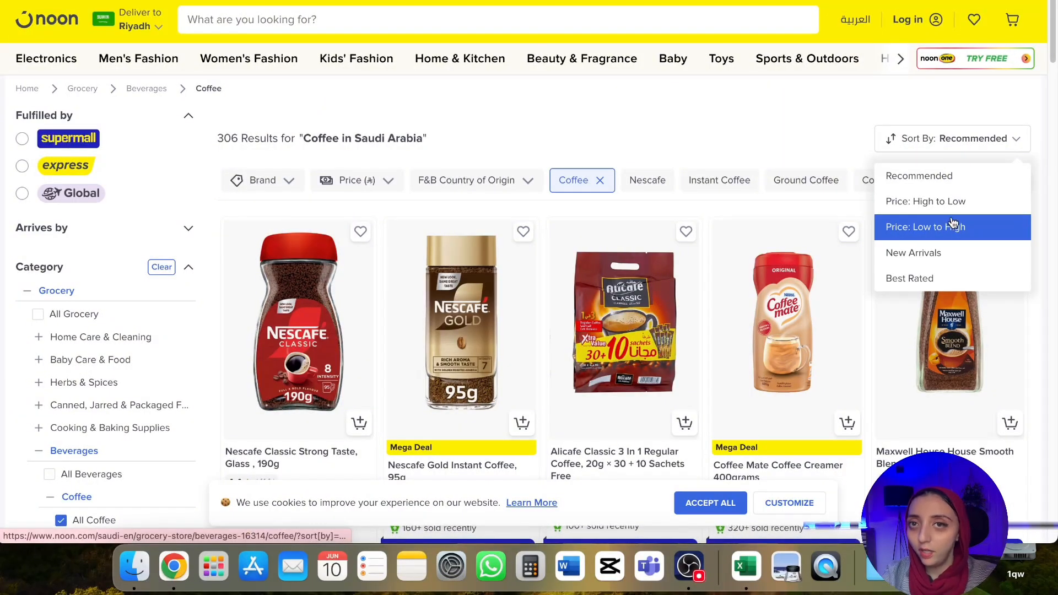
left_click(920, 281)
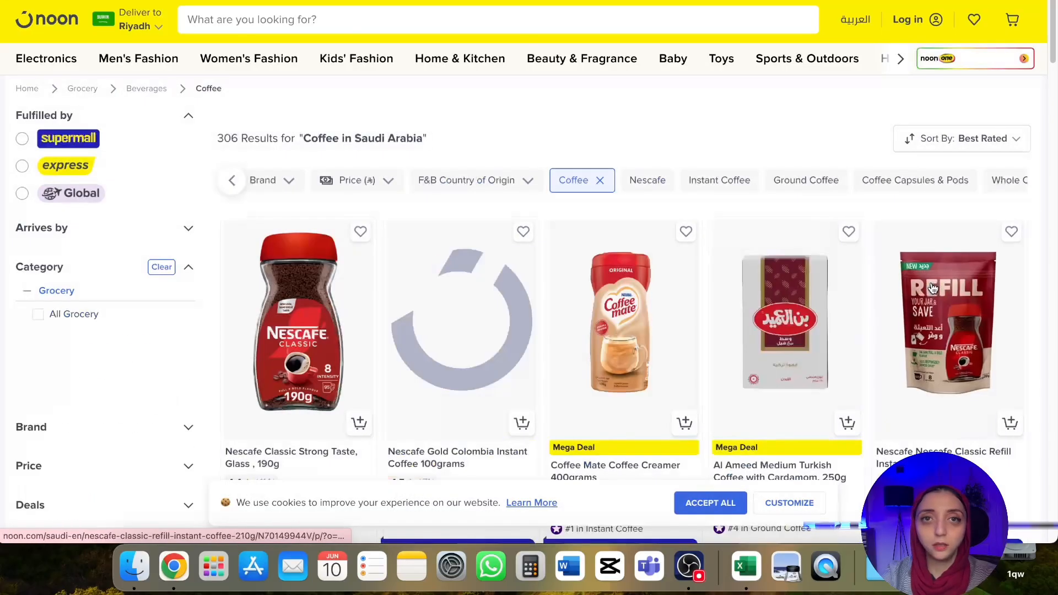
scroll(298, 329, "down", 1)
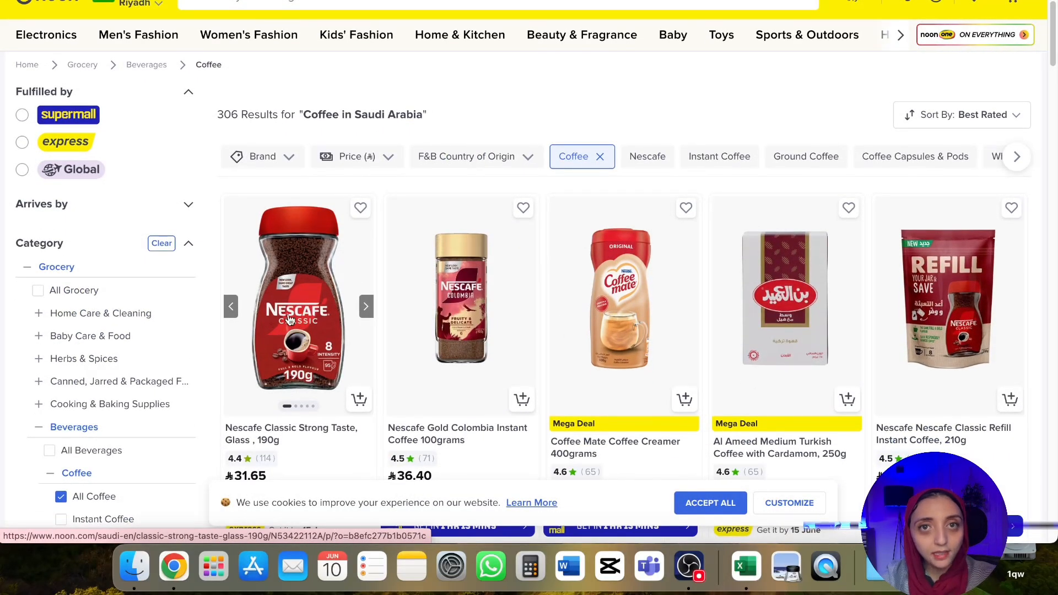
scroll(289, 320, "down", 1)
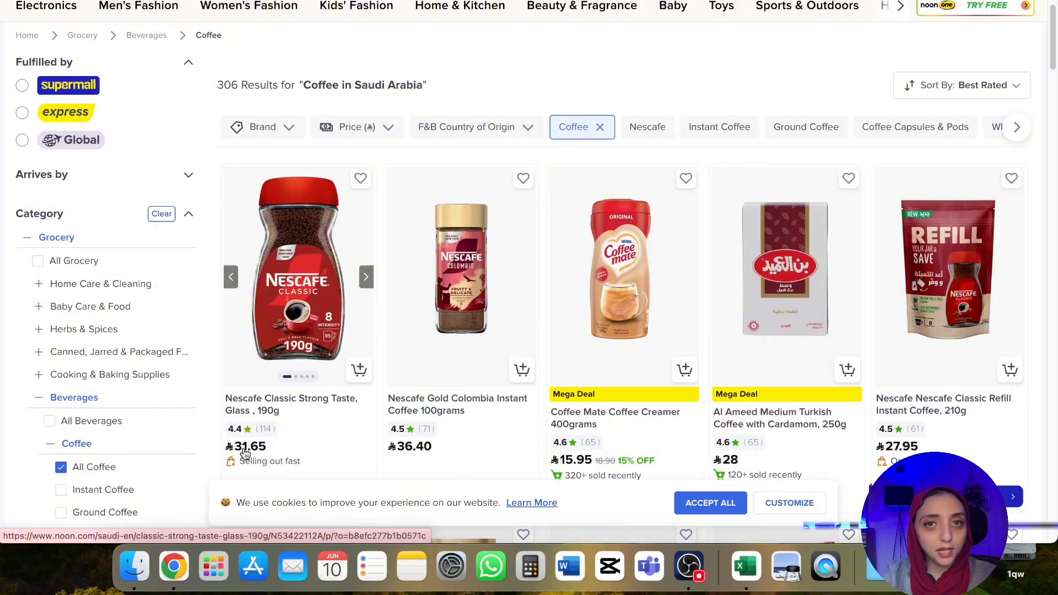
scroll(719, 141, "up", 2)
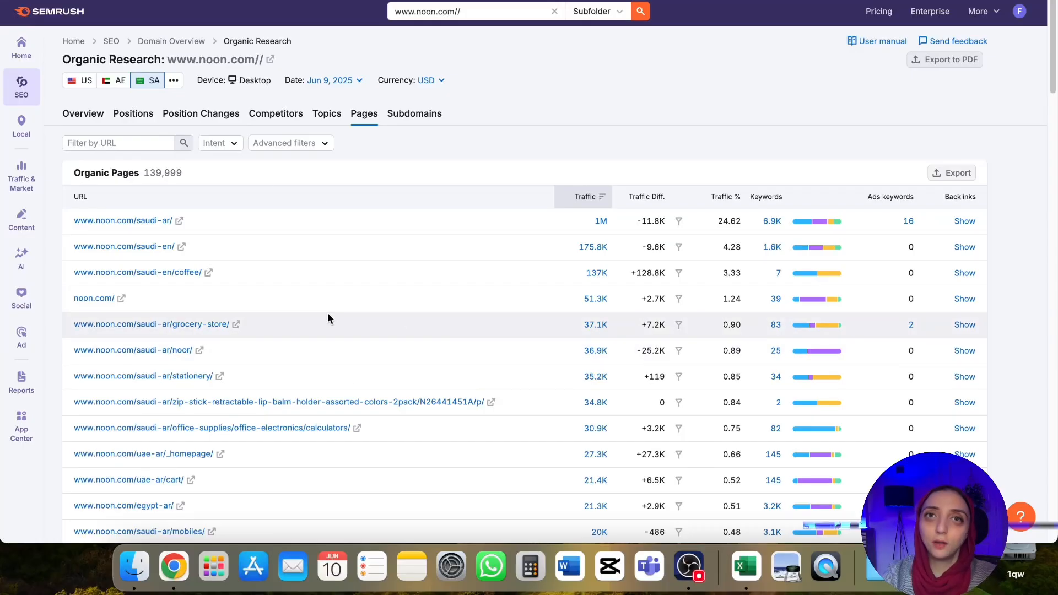
- Look through the Organic Pages list for noon.com and compare traffic across its URLs
scroll(366, 293, "down", 2)
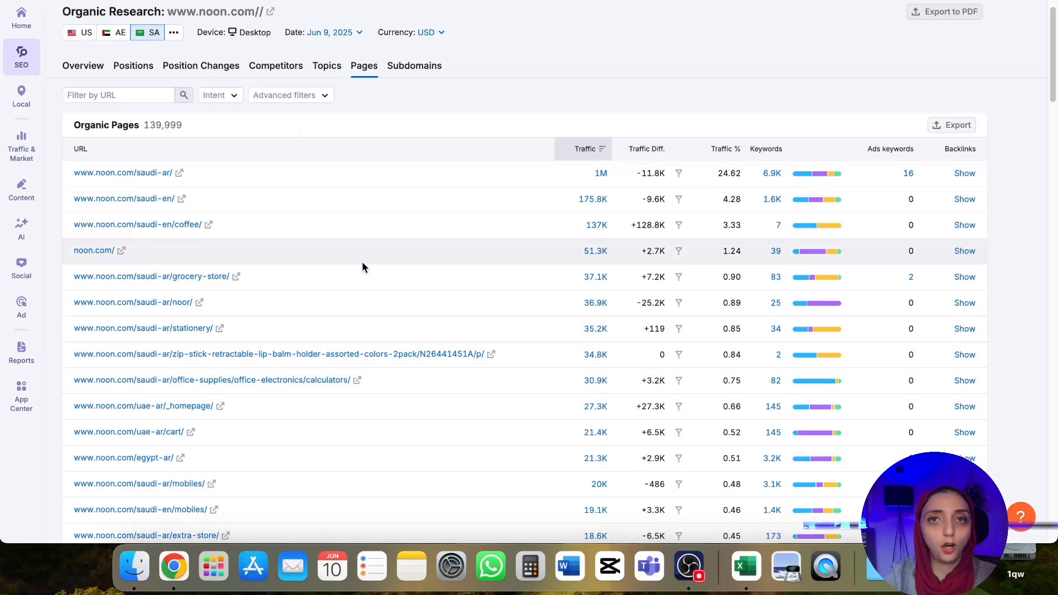
scroll(382, 283, "down", 20)
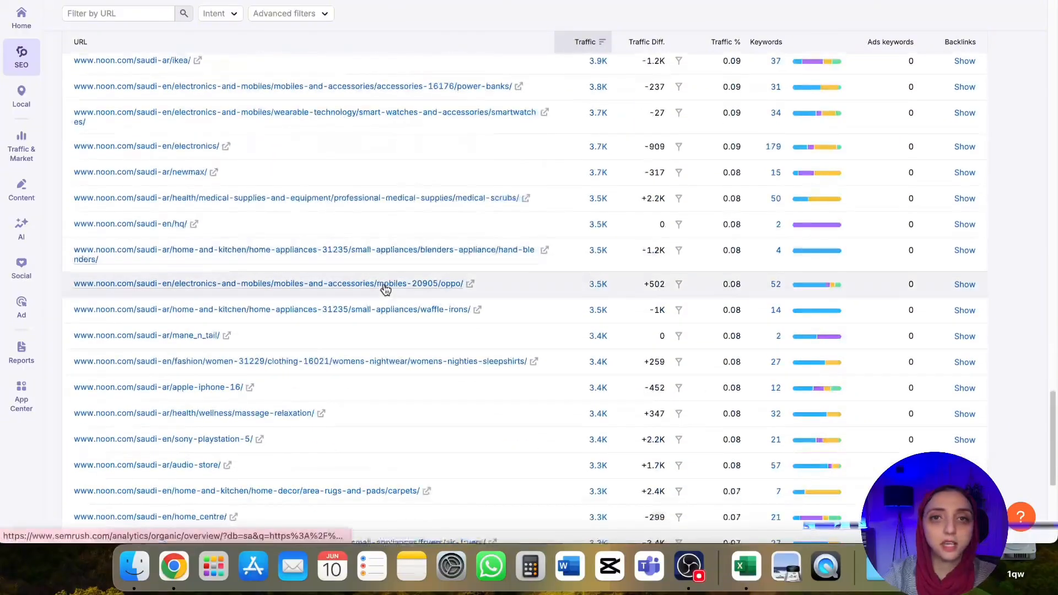
scroll(385, 288, "up", 20)
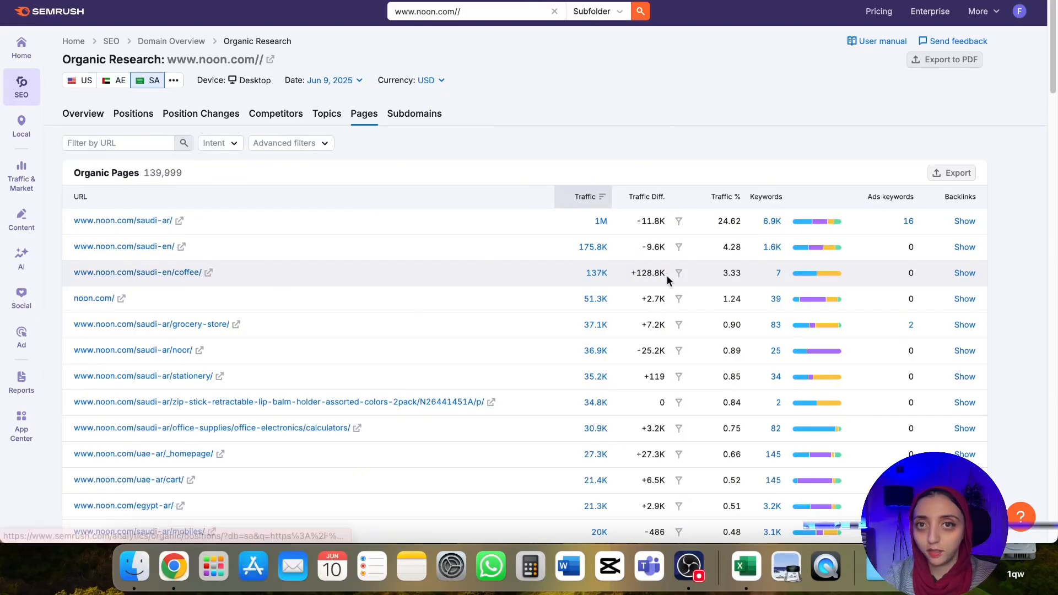
left_click(779, 274)
scroll(629, 250, "down", 3)
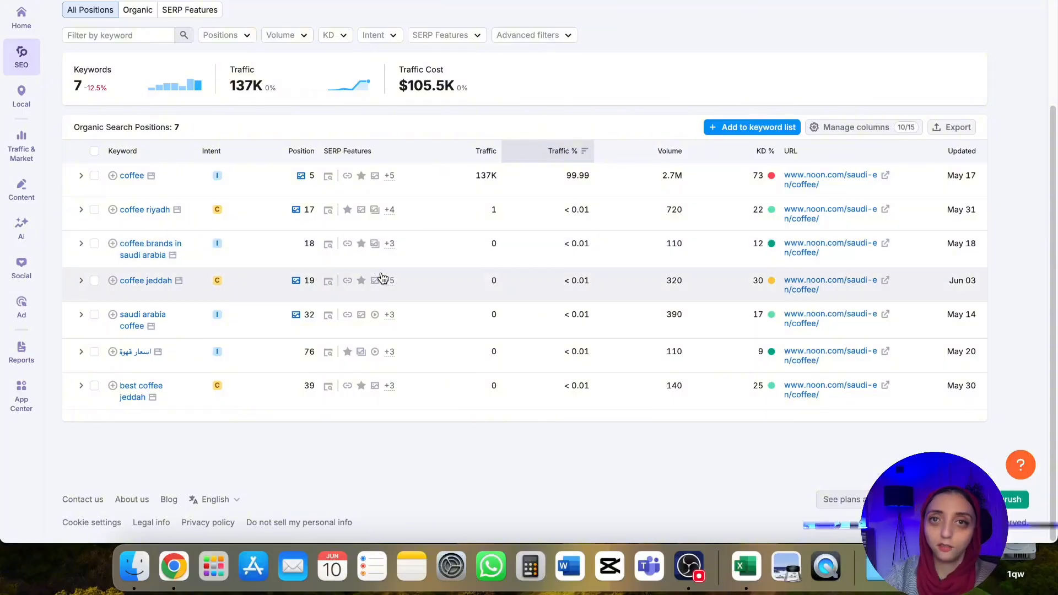
scroll(383, 277, "up", 3)
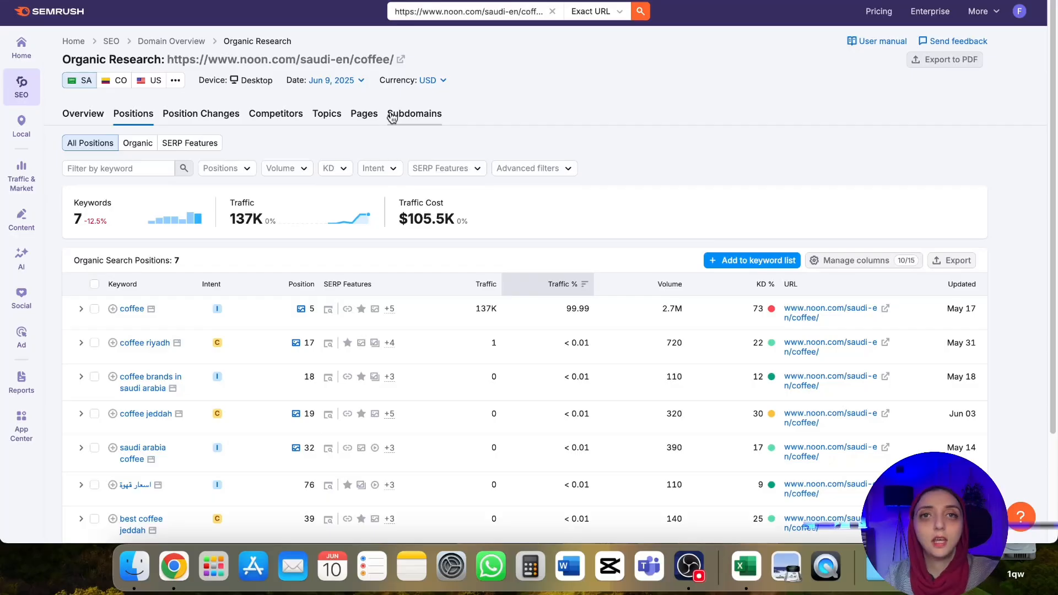
- Open the Competitors report and examine noon.com's rivals on the Competitive Positioning Map, including extra.com and amazon.sa
left_click(271, 119)
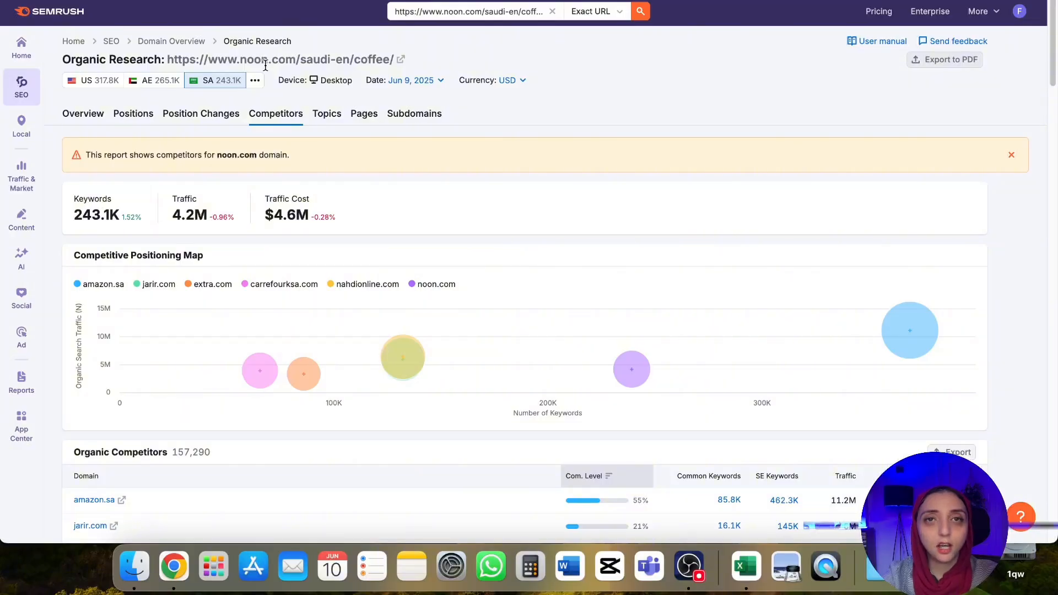
left_click_drag(225, 59, 473, 66)
left_click(502, 87)
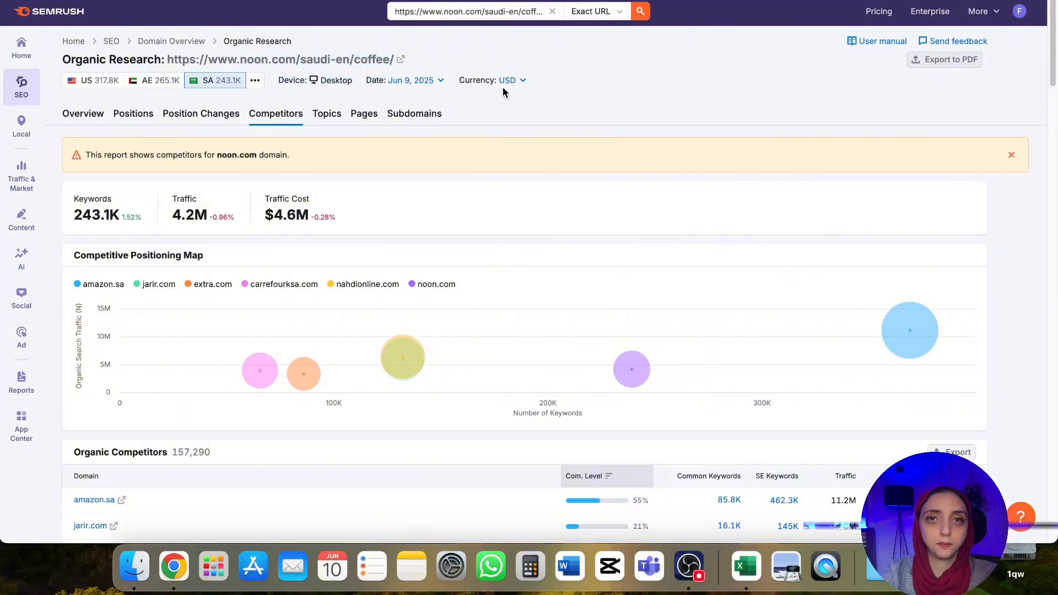
scroll(533, 174, "down", 2)
scroll(518, 177, "down", 2)
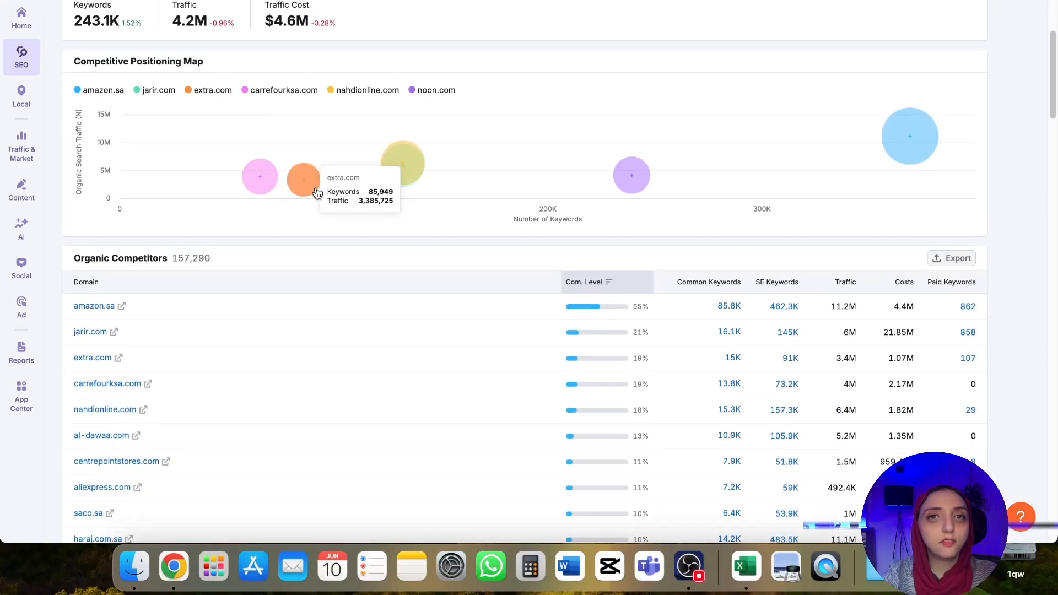
mouse_move(905, 147)
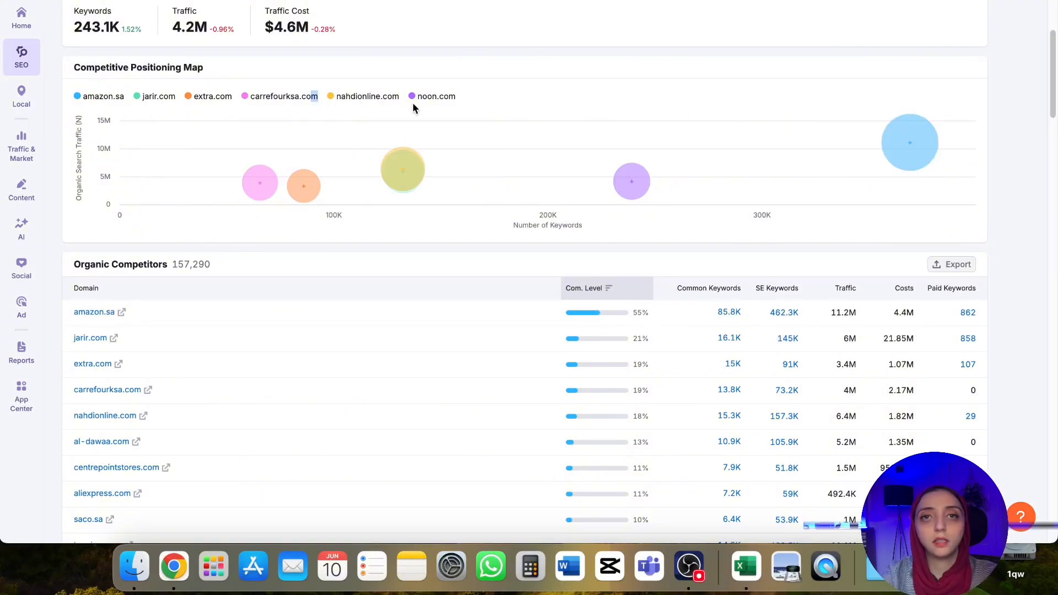
left_click(551, 105)
- Review the Organic Competitors table, checking common keywords and the traffic and costs of amazon.sa
scroll(540, 216, "down", 1)
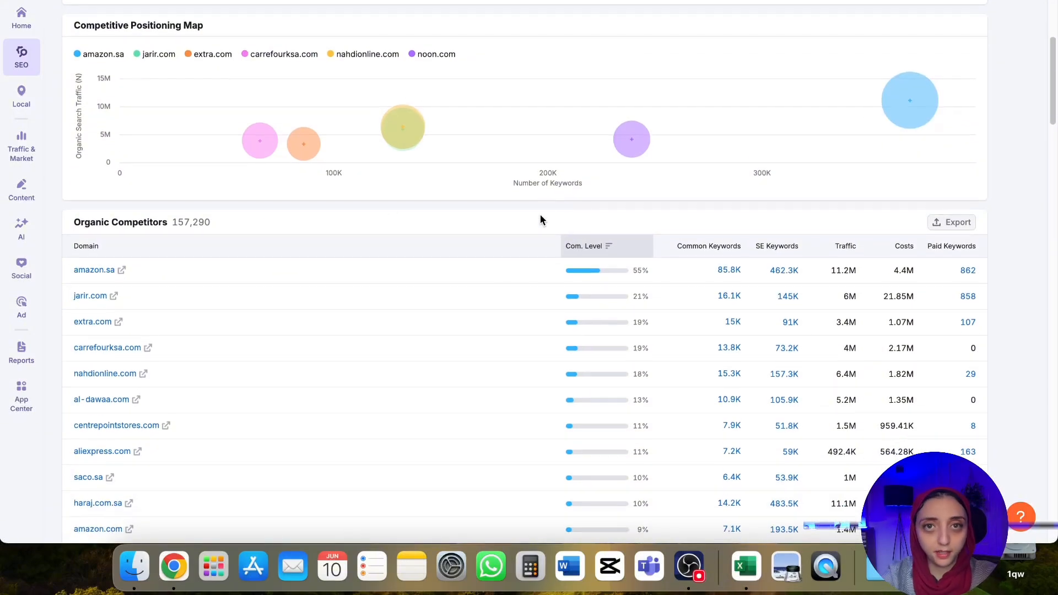
scroll(540, 219, "down", 3)
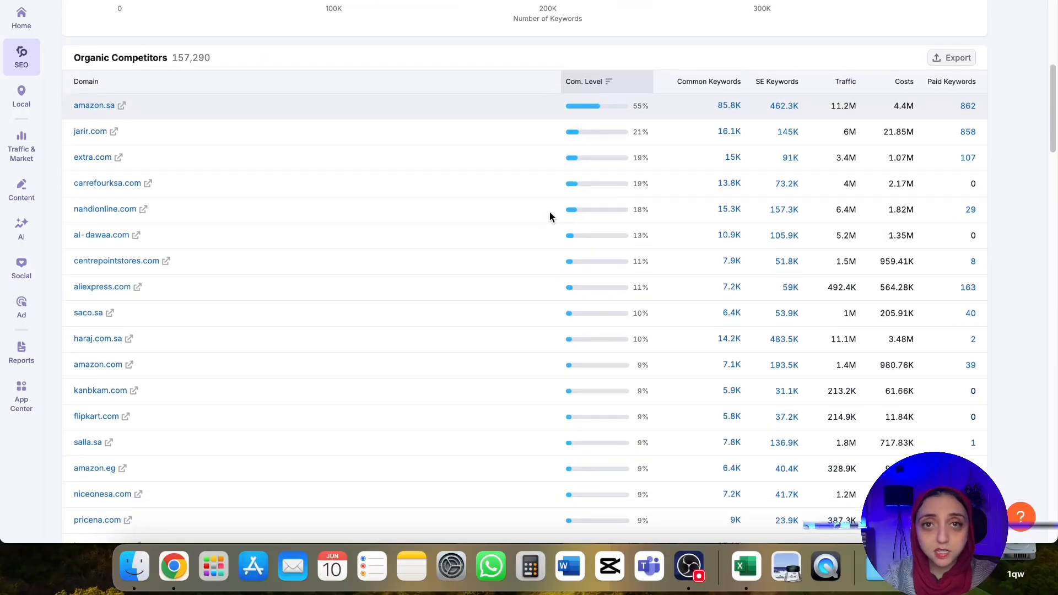
left_click_drag(69, 66, 875, 496)
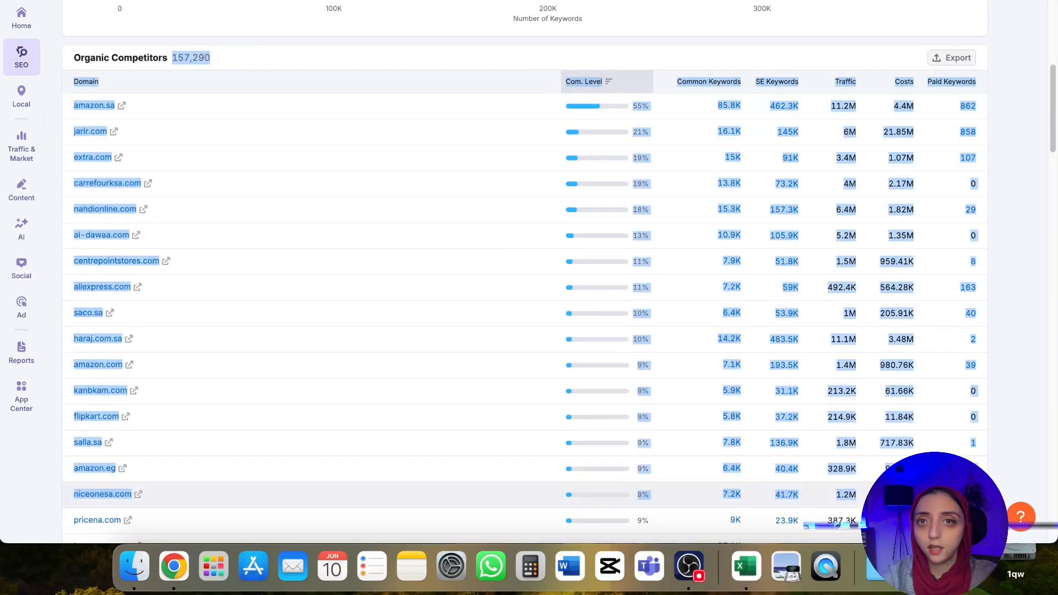
left_click(1027, 350)
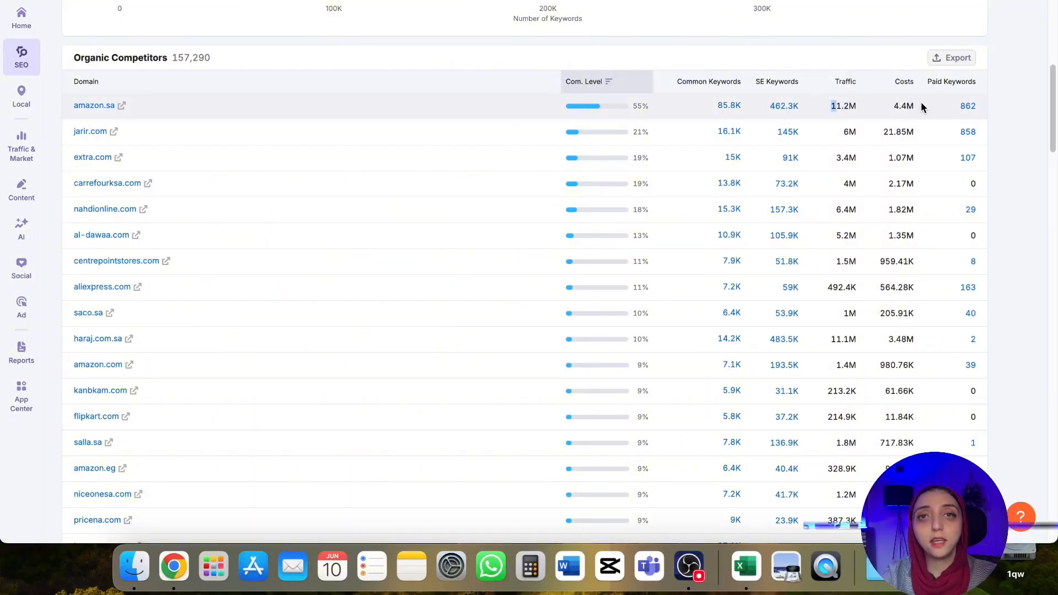
left_click_drag(920, 101, 892, 102)
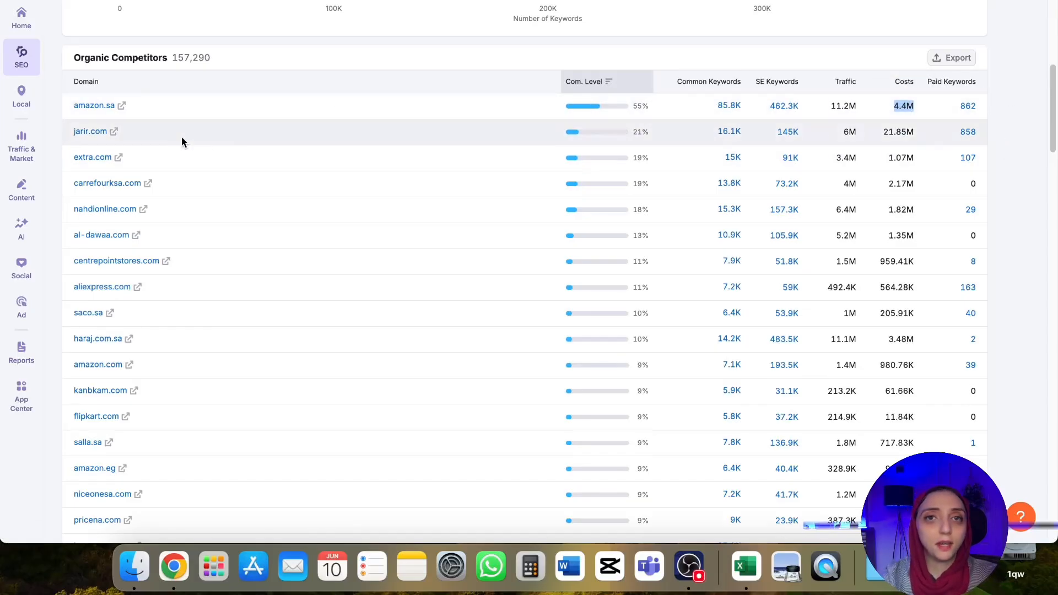
- Open the paid keywords of amazon.sa, dismiss the Advertising Toolkit offer and look through the Advertising Research page
left_click(967, 107)
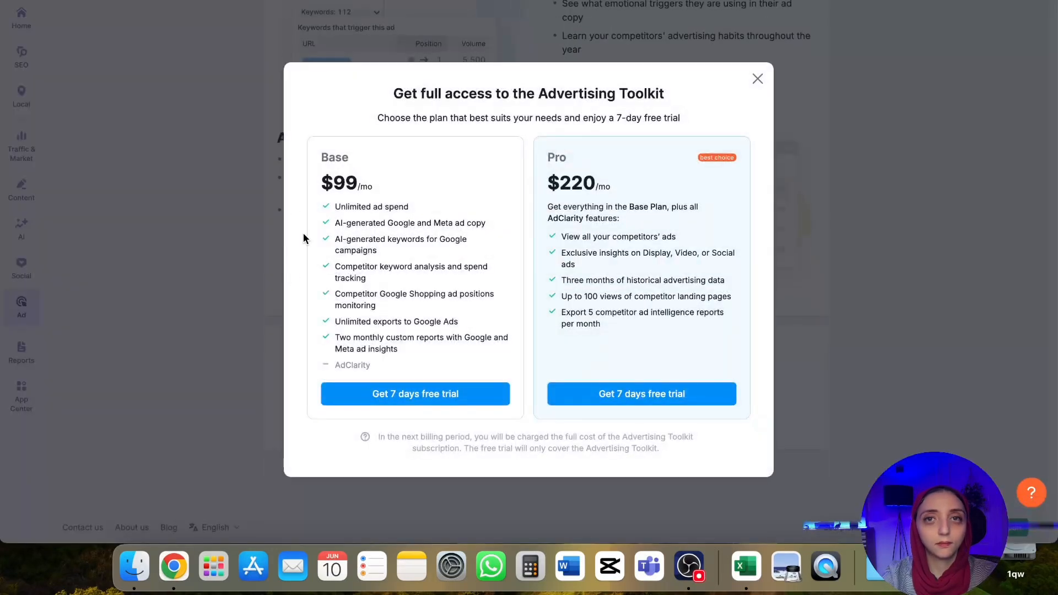
left_click(756, 78)
scroll(746, 66, "down", 10)
scroll(759, 145, "up", 10)
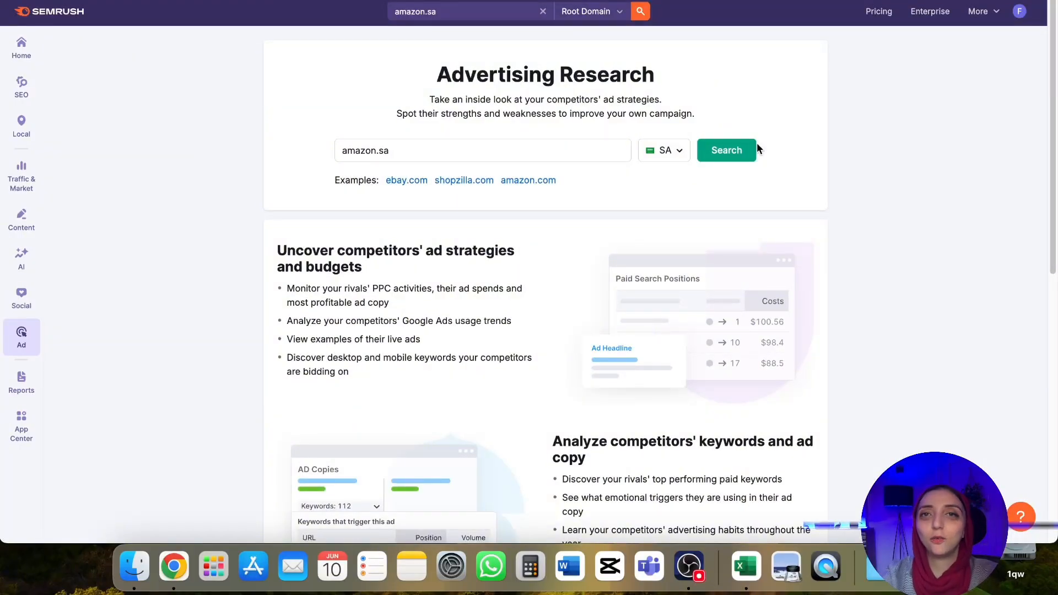
- Check the Semrush SEO plan prices, dismiss the Advertising Toolkit offer and return to the noon.com Organic Research overview
left_click(873, 12)
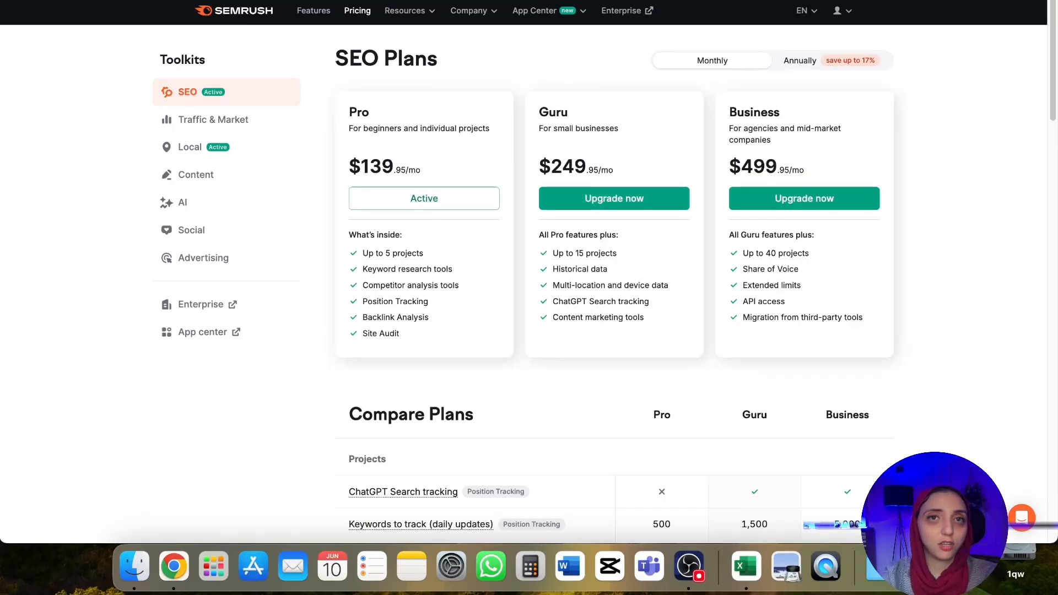
left_click(16, 1)
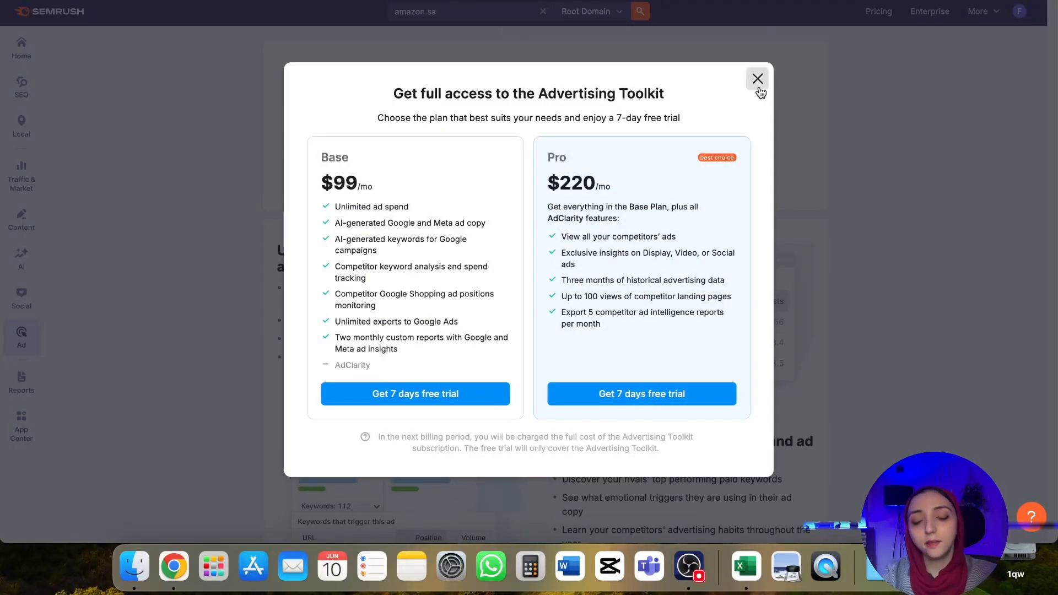
left_click(758, 80)
left_click(499, 157)
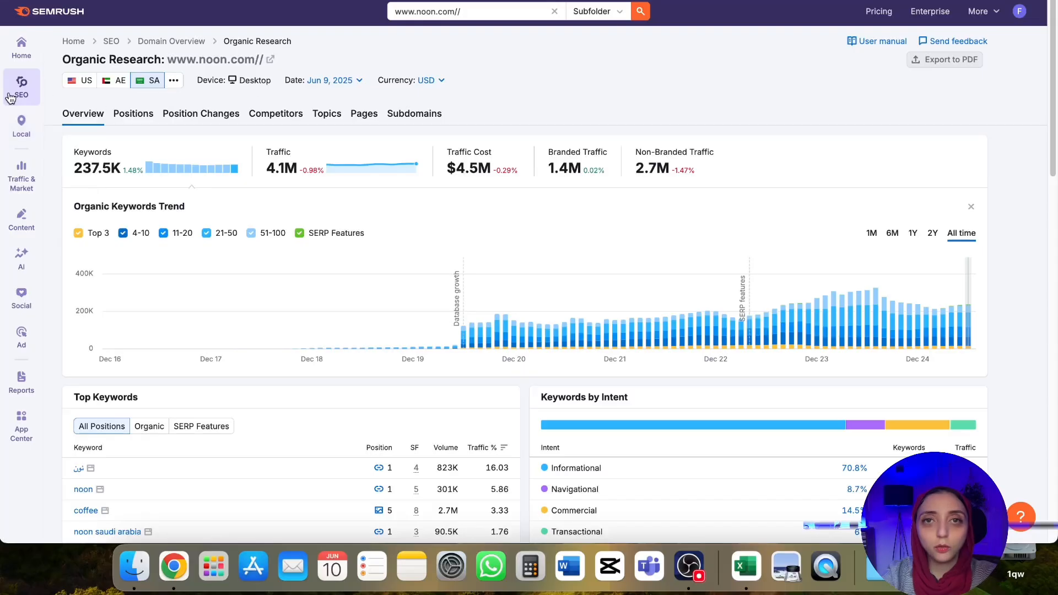
- Open the Subdomains report for noon.com and examine the traffic and keywords of each listed subdomain
mouse_move(21, 88)
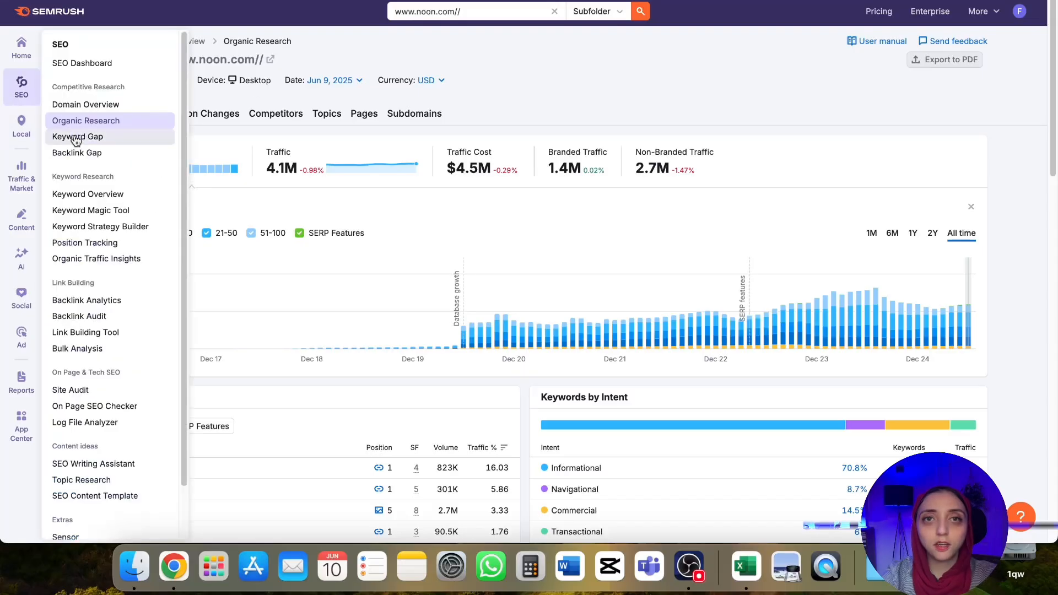
left_click(415, 114)
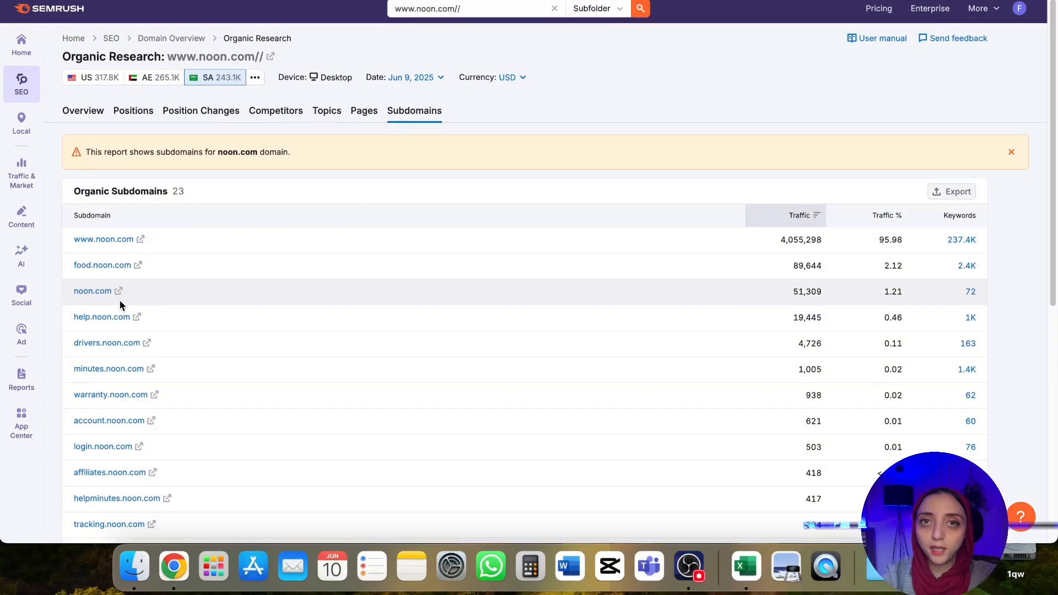
scroll(120, 299, "down", 3)
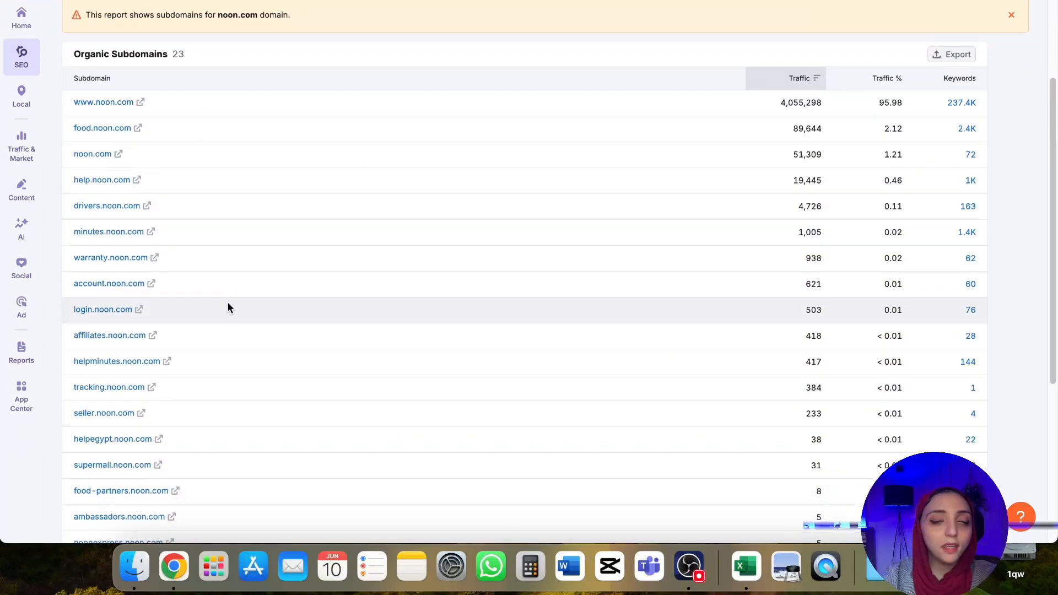
scroll(225, 302, "down", 1)
scroll(223, 301, "down", 1)
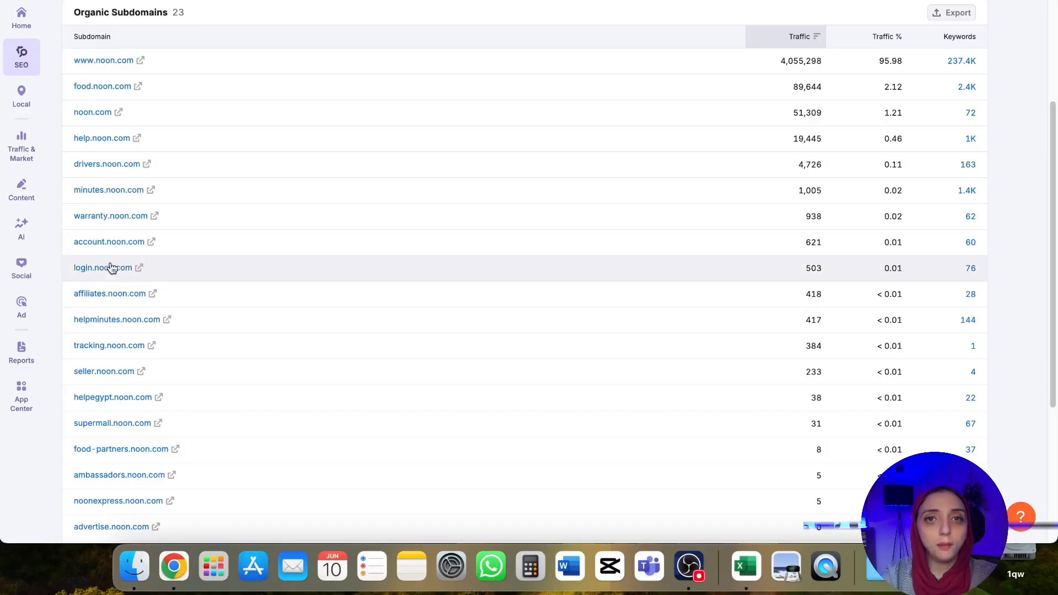
scroll(113, 231, "down", 5)
scroll(111, 182, "up", 3)
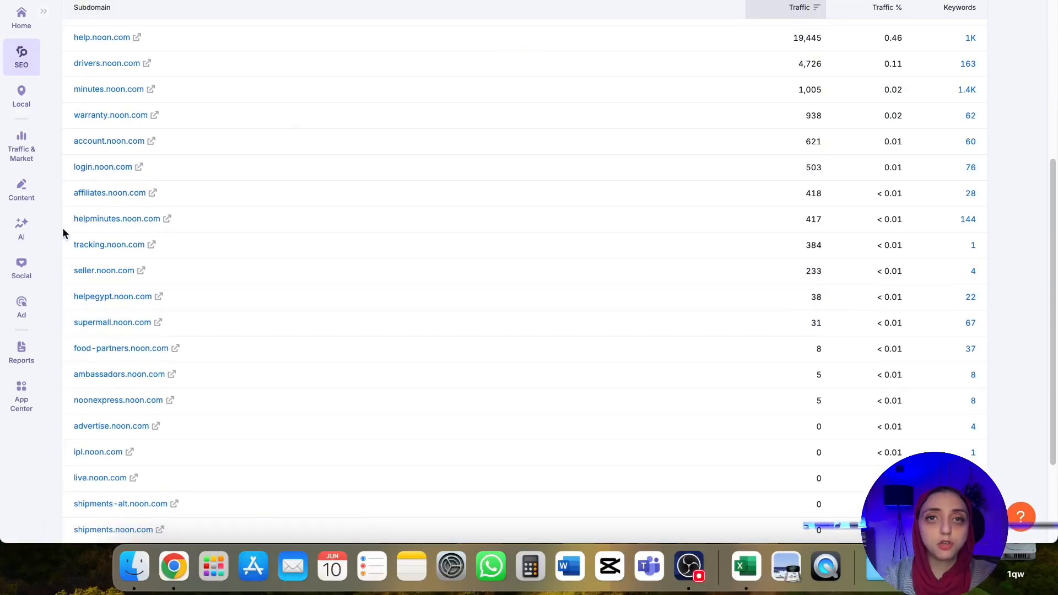
scroll(120, 206, "up", 5)
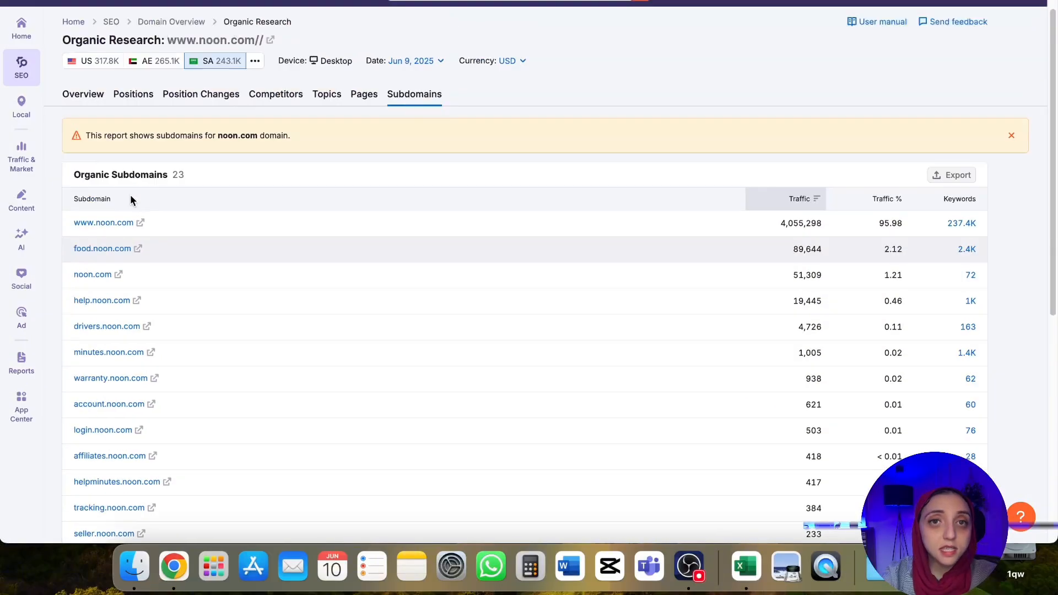